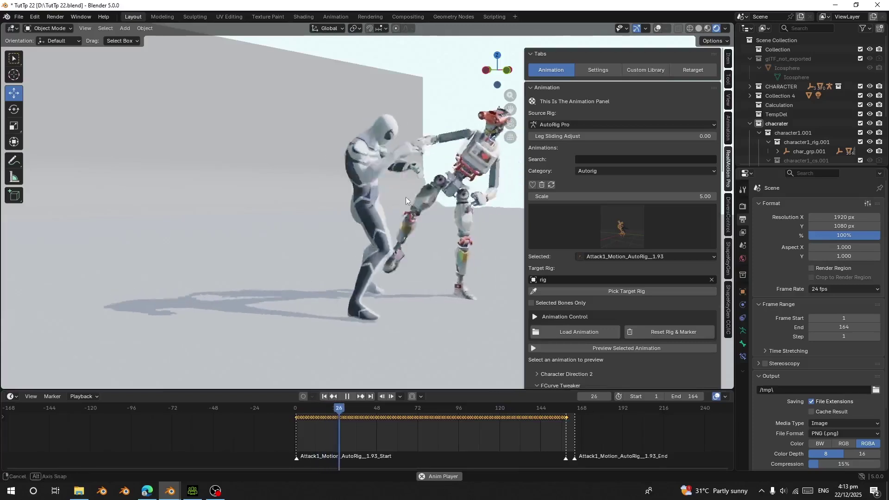
Orbit around the two fighters until the wall is on the left, then zoom in
{"action": "mouse_move", "coordinate": [406, 197]}
{"action": "middle_mouse_down"}
{"action": "mouse_move", "coordinate": [383, 201]}
{"action": "mouse_move", "coordinate": [411, 188]}
{"action": "middle_mouse_up"}
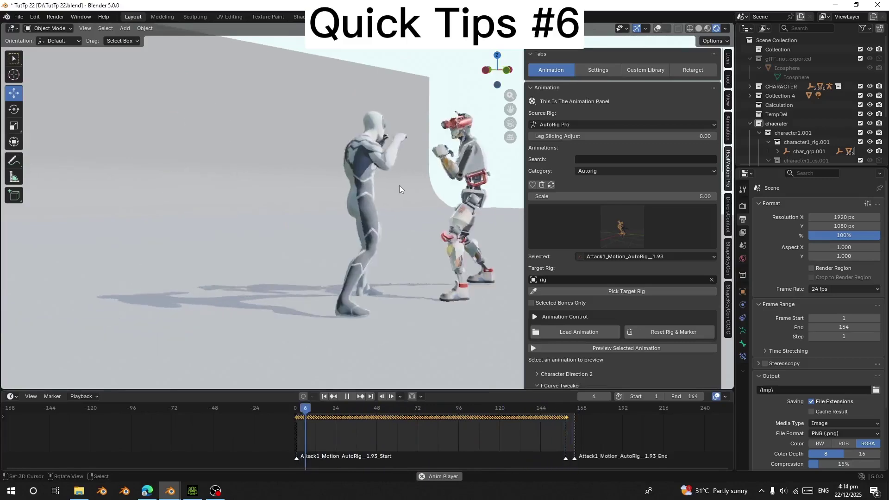
{"action": "middle_click_drag", "start_coordinate": [366, 159], "coordinate": [325, 159]}
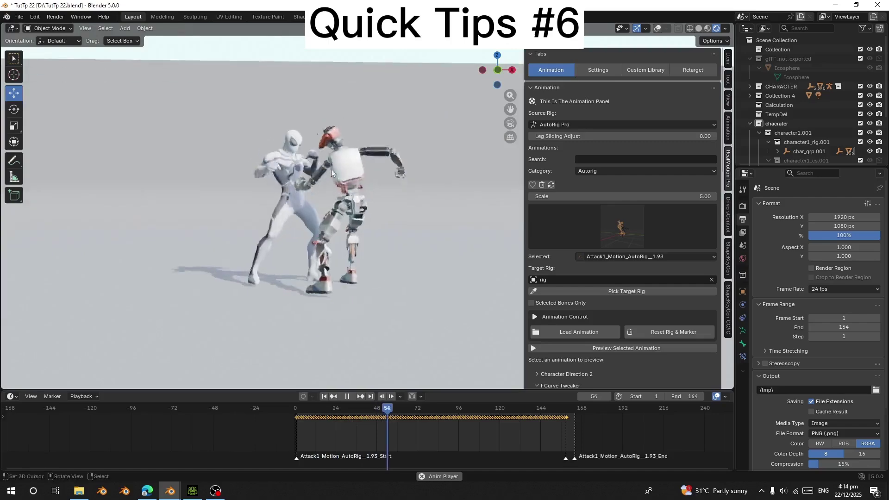
{"action": "scroll", "coordinate": [356, 188], "scroll_direction": "up", "scroll_amount": 5}
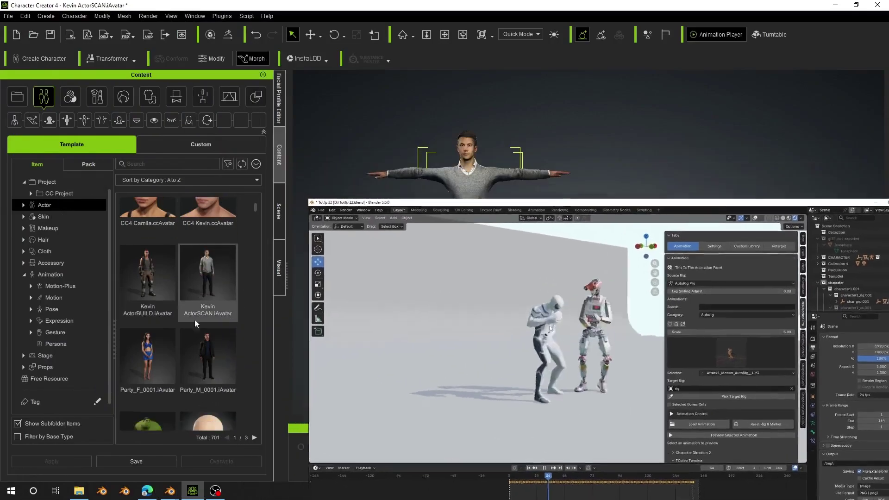
Apply F1_Attack_Straight Punch01 from the custom animations to Kevin and play it back
{"action": "scroll", "coordinate": [207, 305], "scroll_direction": "down", "scroll_amount": 1}
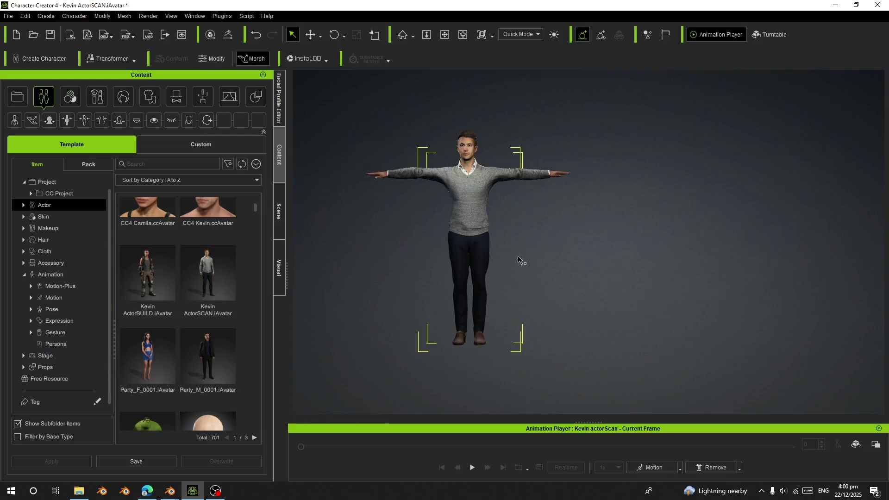
{"action": "left_click", "coordinate": [205, 143]}
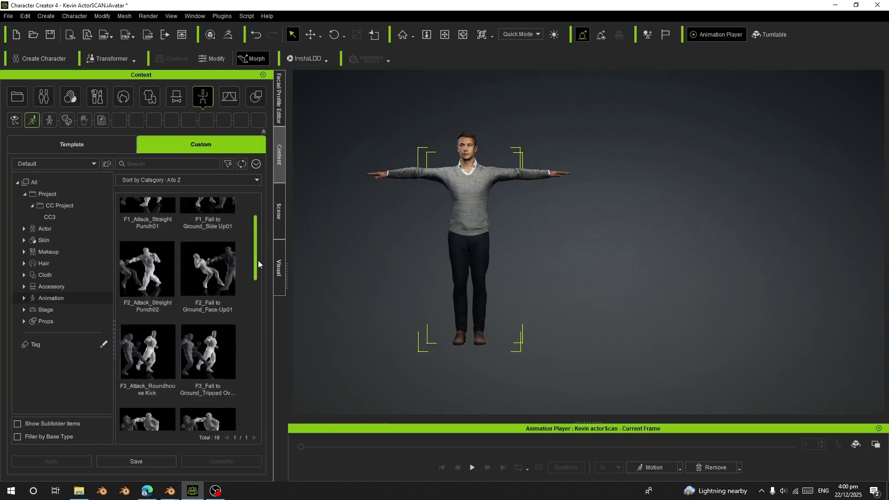
{"action": "double_click", "coordinate": [148, 220]}
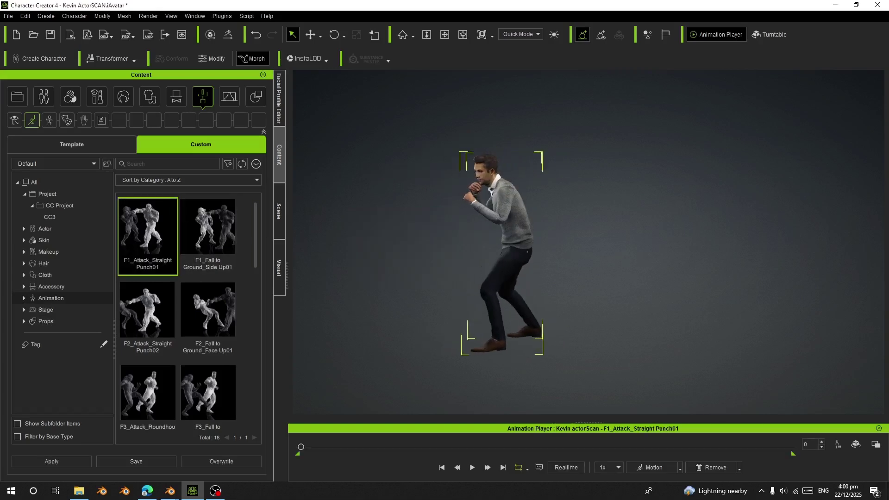
{"action": "left_click", "coordinate": [472, 466]}
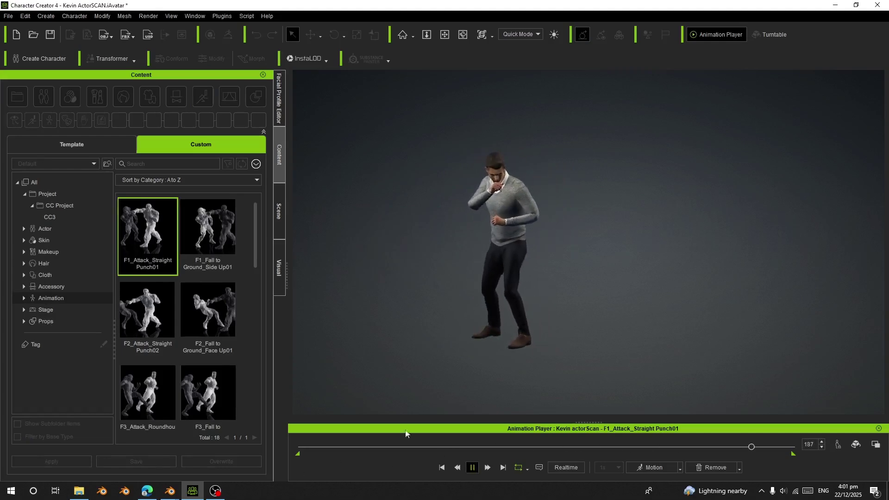
{"action": "key", "text": "space"}
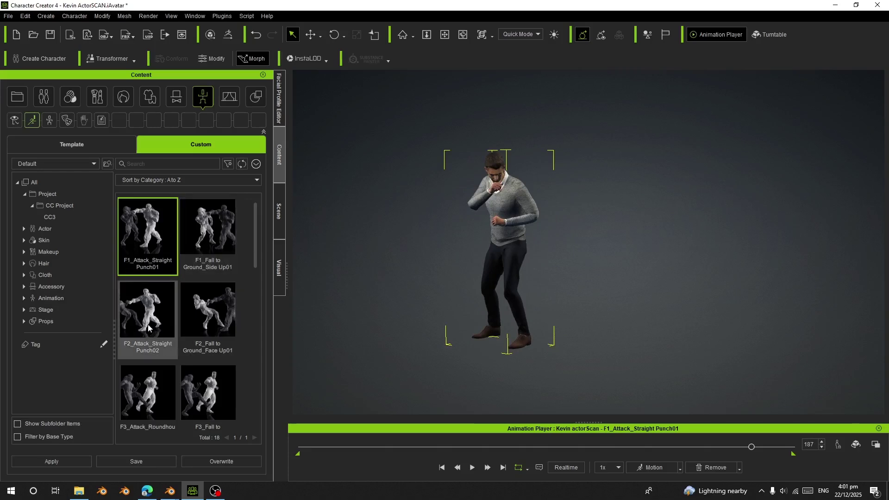
{"action": "left_click", "coordinate": [471, 468]}
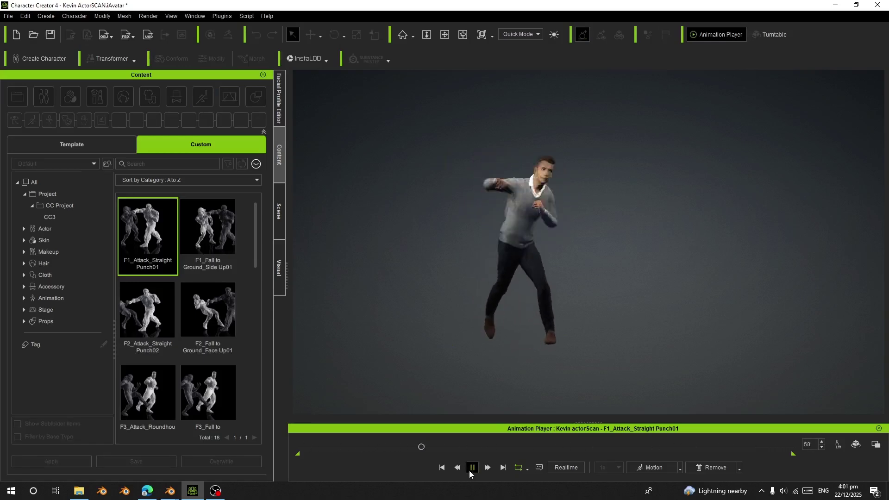
Pause playback and remove the straight punch, restoring Kevin's bind pose
{"action": "left_click", "coordinate": [472, 468]}
{"action": "left_click", "coordinate": [739, 470]}
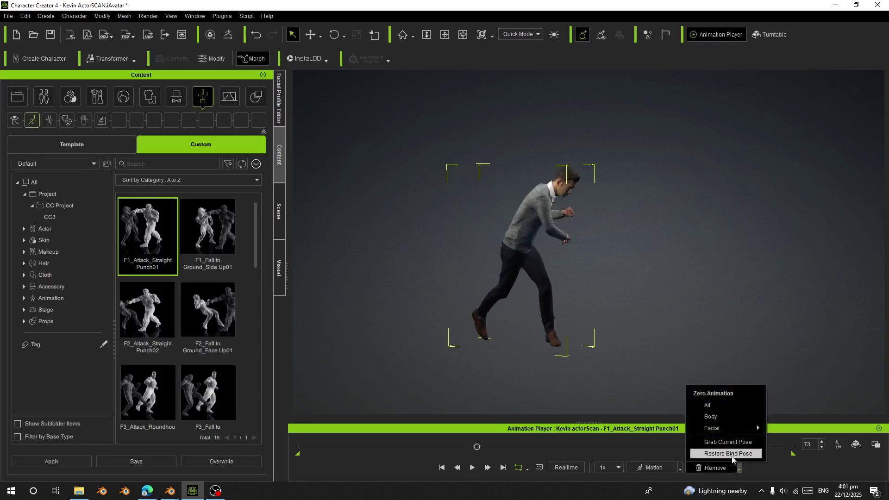
{"action": "left_click", "coordinate": [733, 459]}
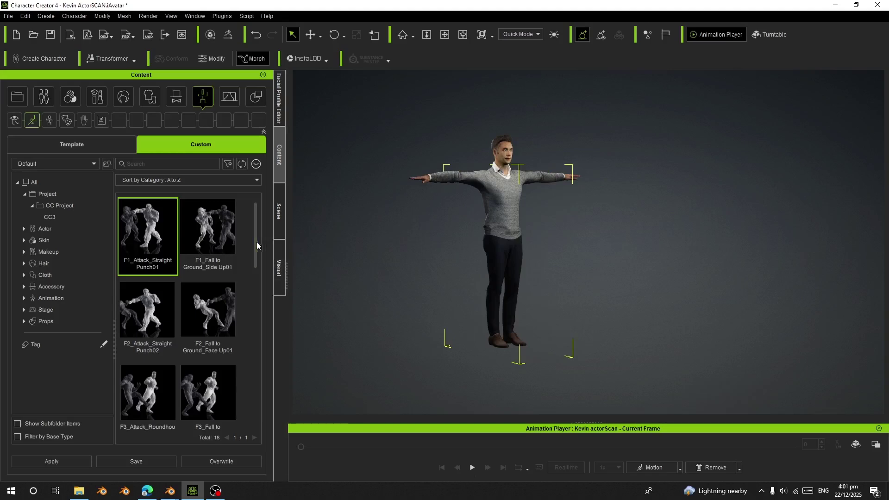
Apply KO3_Attack_Hammer Fist and preview it through frame 426, repositioning the view
{"action": "left_click_drag", "start_coordinate": [254, 243], "coordinate": [255, 416]}
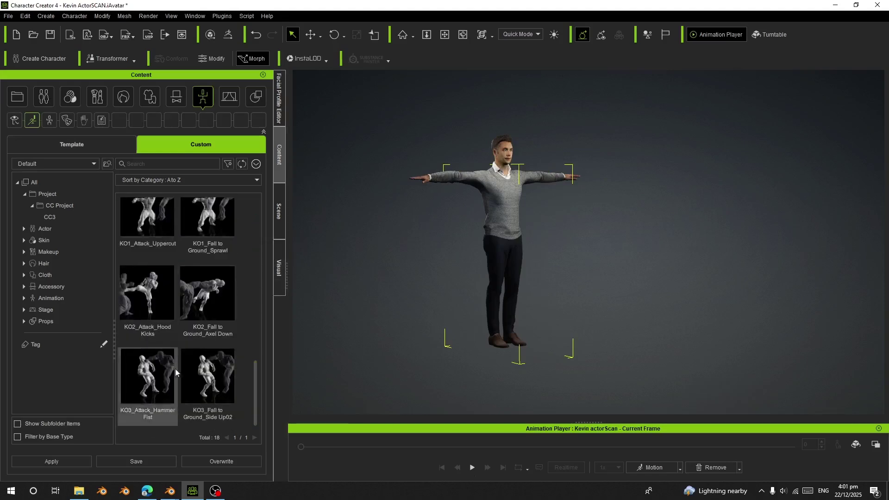
{"action": "double_click", "coordinate": [140, 402]}
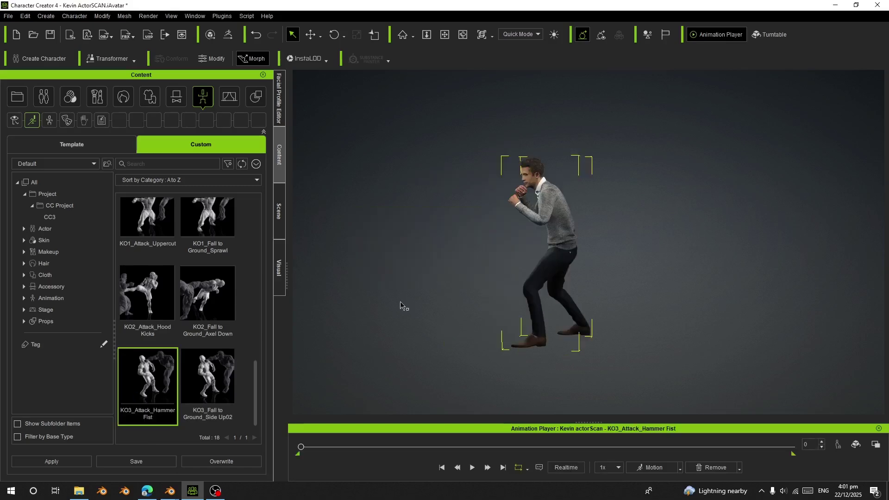
{"action": "left_click", "coordinate": [472, 467]}
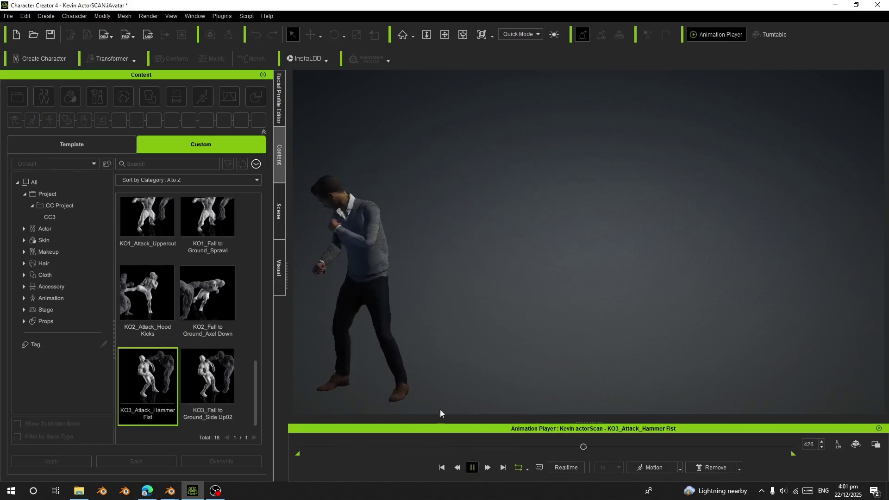
{"action": "key", "text": "space"}
{"action": "middle_click_drag", "start_coordinate": [438, 308], "coordinate": [510, 315]}
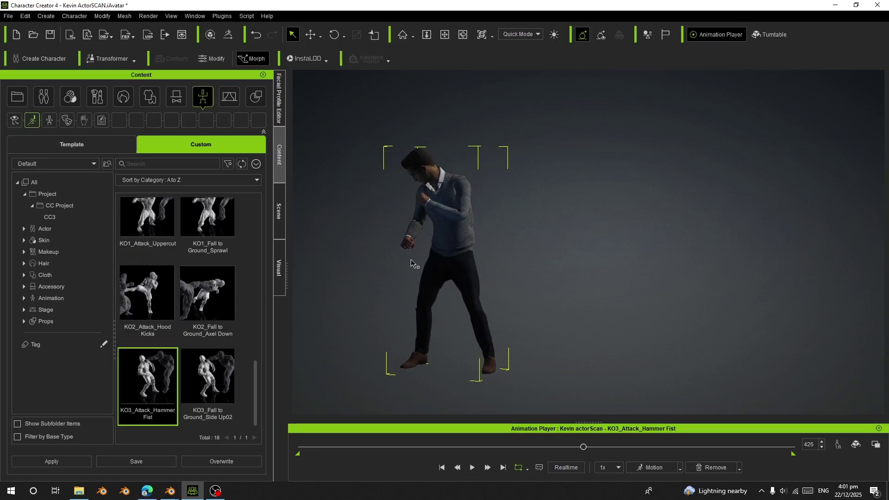
Open the FBX export dialog for the clothed character
{"action": "left_click", "coordinate": [8, 16]}
{"action": "mouse_move", "coordinate": [53, 103]}
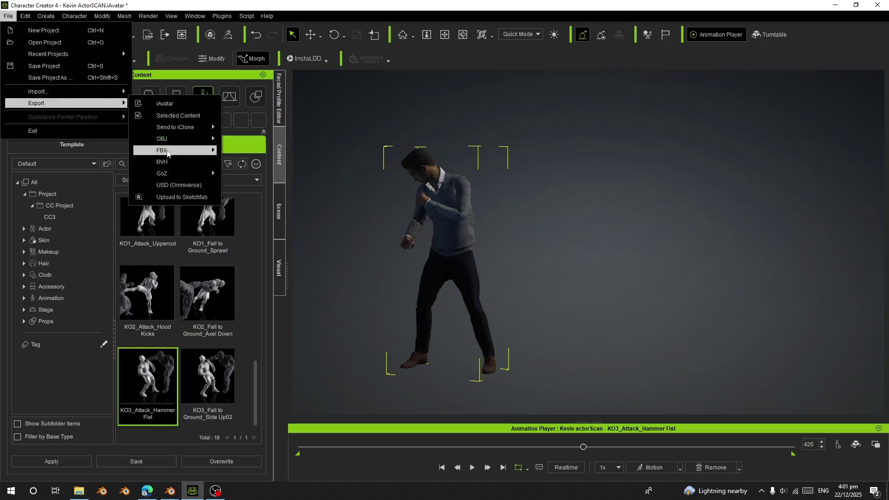
{"action": "mouse_move", "coordinate": [169, 150]}
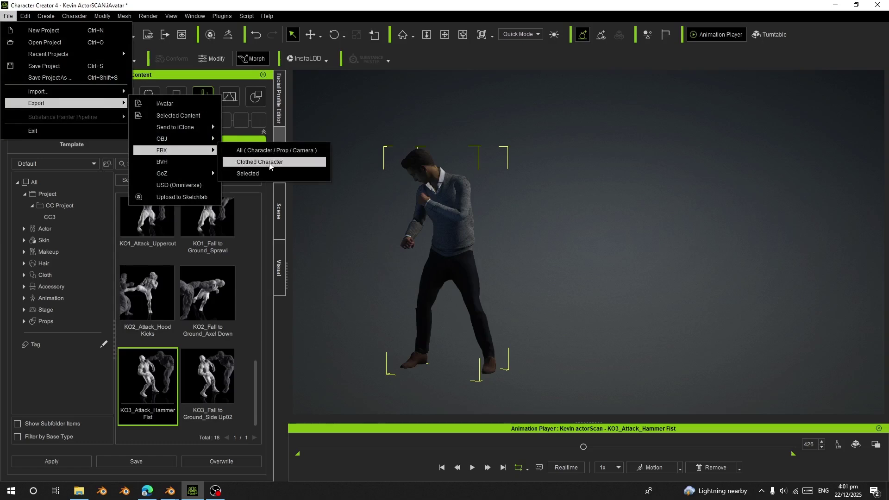
{"action": "left_click", "coordinate": [270, 163]}
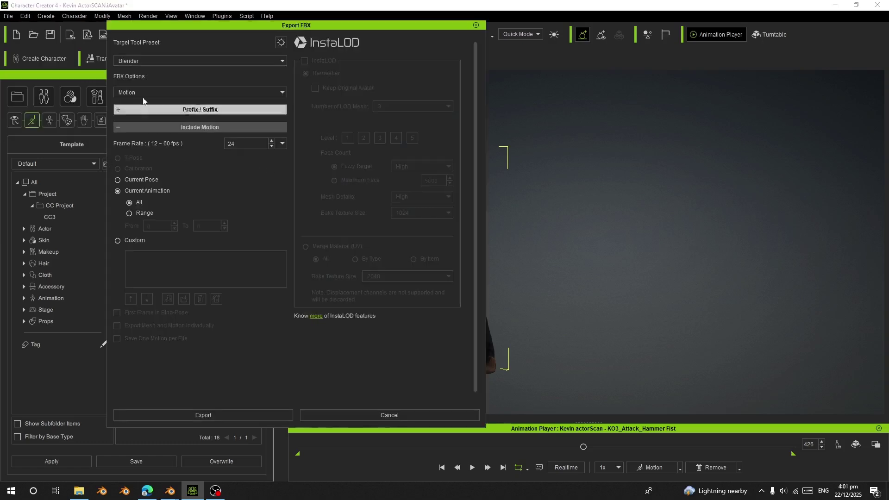
Set preset Blender, FBX Options Motion, all animation frames, and 24fps (Film)
{"action": "left_click", "coordinate": [155, 61]}
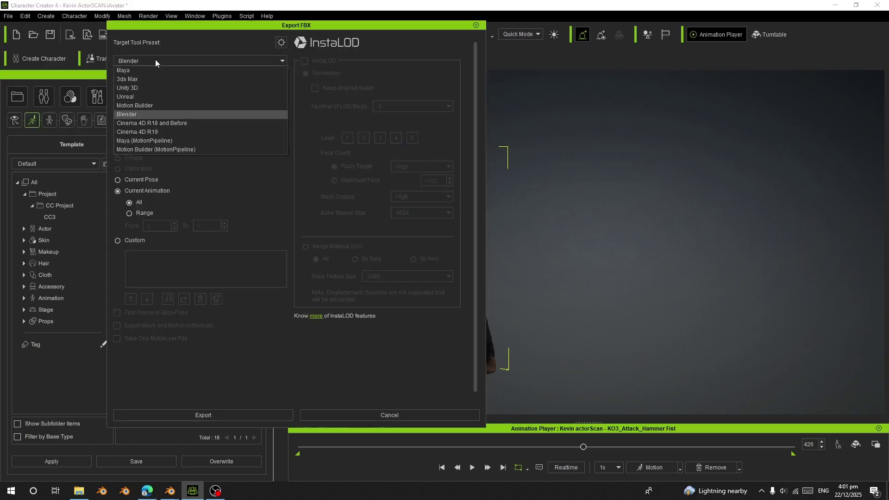
{"action": "left_click", "coordinate": [144, 115]}
{"action": "left_click", "coordinate": [134, 92]}
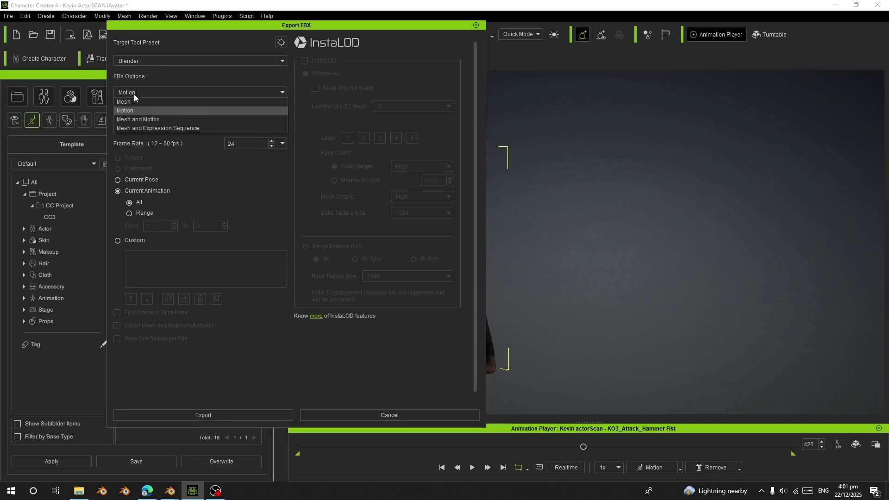
{"action": "left_click", "coordinate": [145, 110]}
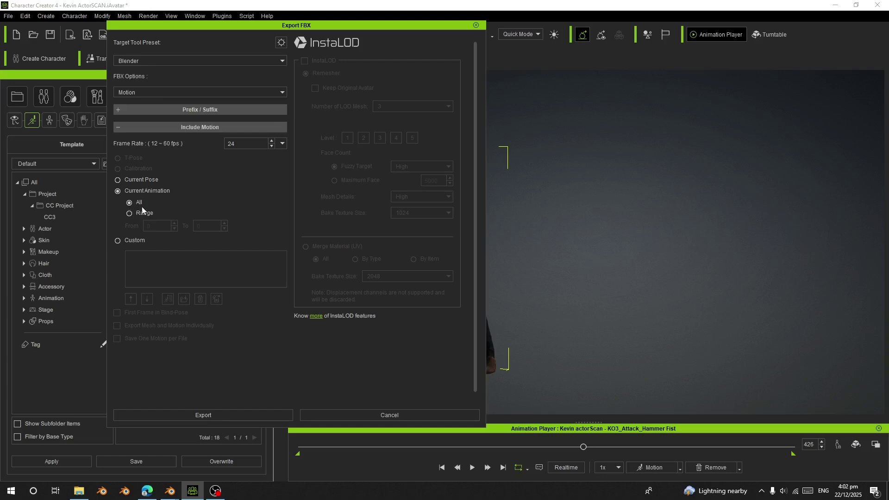
{"action": "left_click", "coordinate": [129, 214]}
{"action": "left_click", "coordinate": [282, 144]}
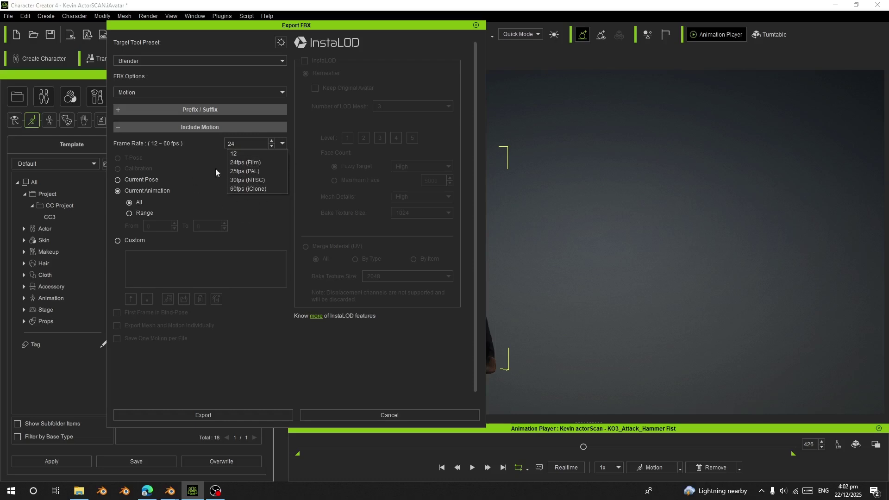
{"action": "left_click", "coordinate": [246, 163]}
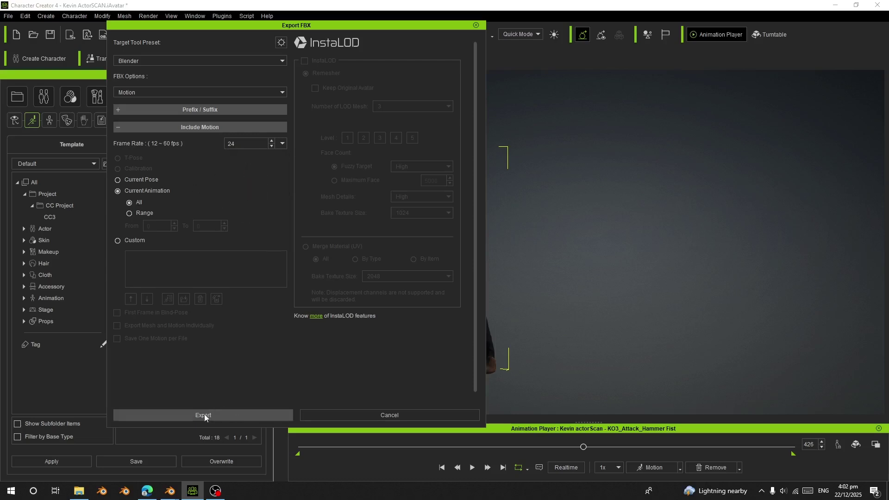
Save the motion FBX as Attack1 in the FROM CC4 Anim folder
{"action": "left_click", "coordinate": [205, 415]}
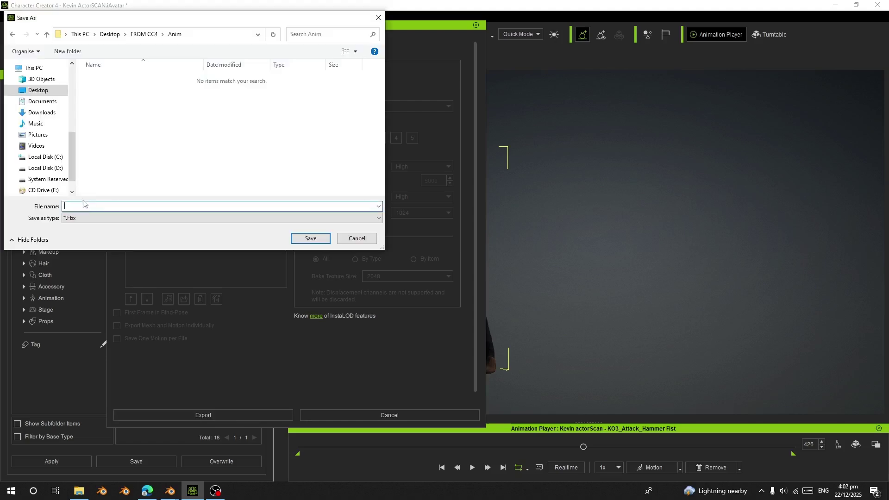
{"action": "type", "text": "Attack1"}
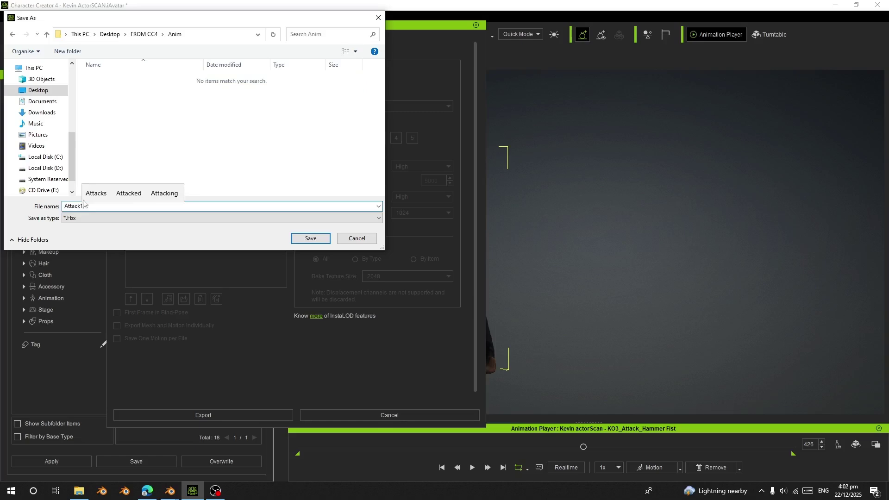
{"action": "left_click", "coordinate": [75, 205]}
{"action": "left_click", "coordinate": [301, 237]}
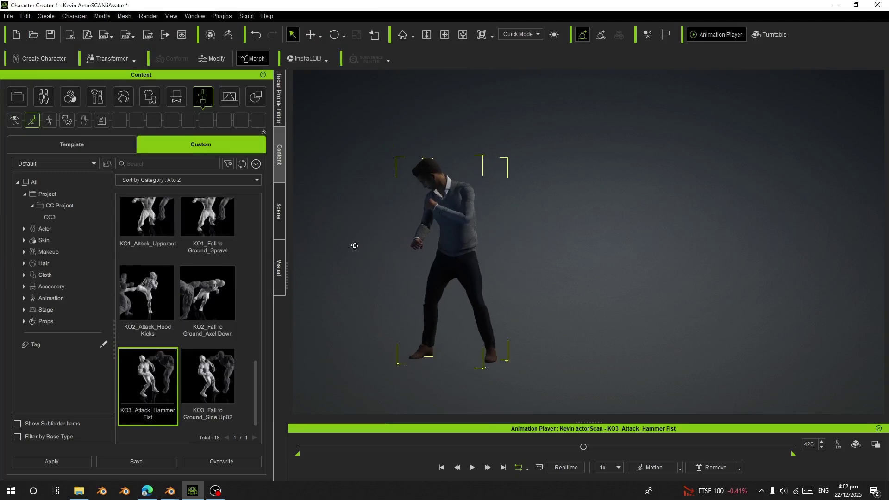
Replace the hammer fist with KO3_Fall to Ground_Side Up02 and play it to frame 336
{"action": "left_click", "coordinate": [739, 469]}
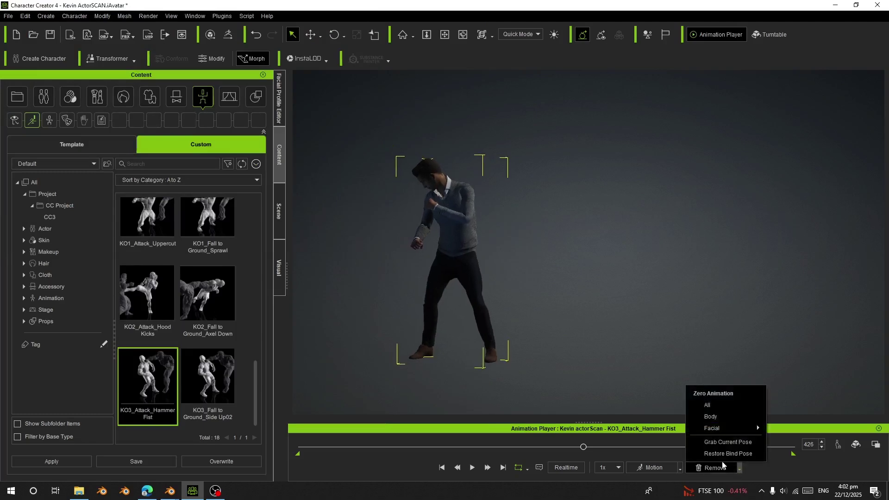
{"action": "left_click", "coordinate": [722, 454]}
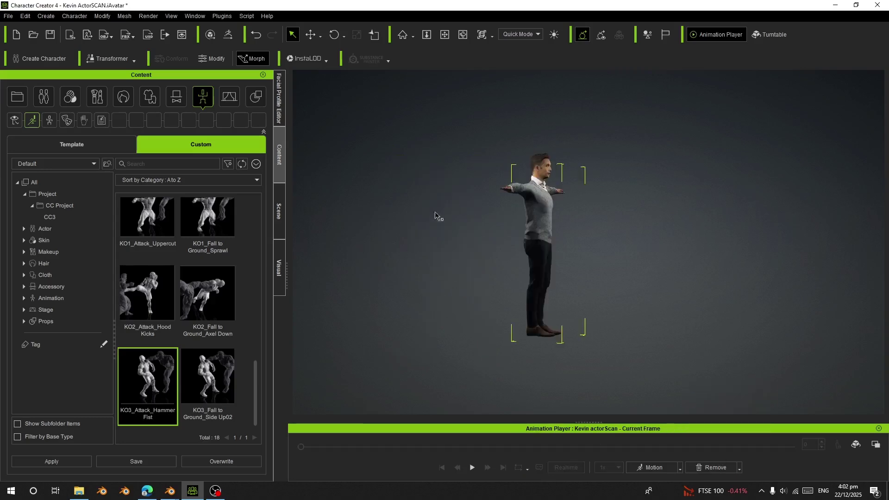
{"action": "double_click", "coordinate": [221, 396]}
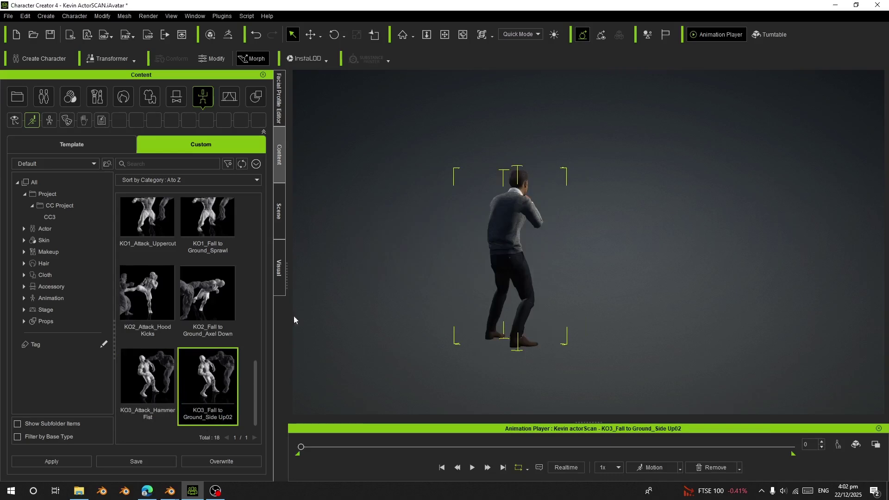
{"action": "left_click", "coordinate": [473, 468]}
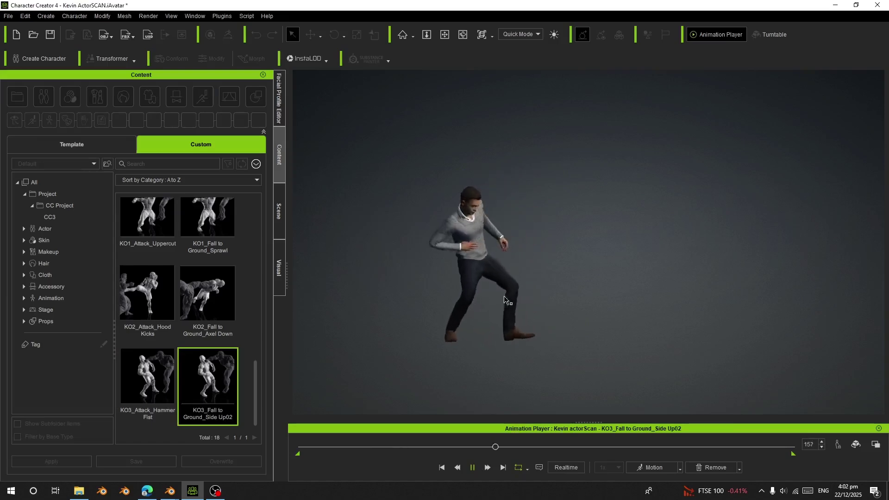
{"action": "left_click", "coordinate": [471, 467]}
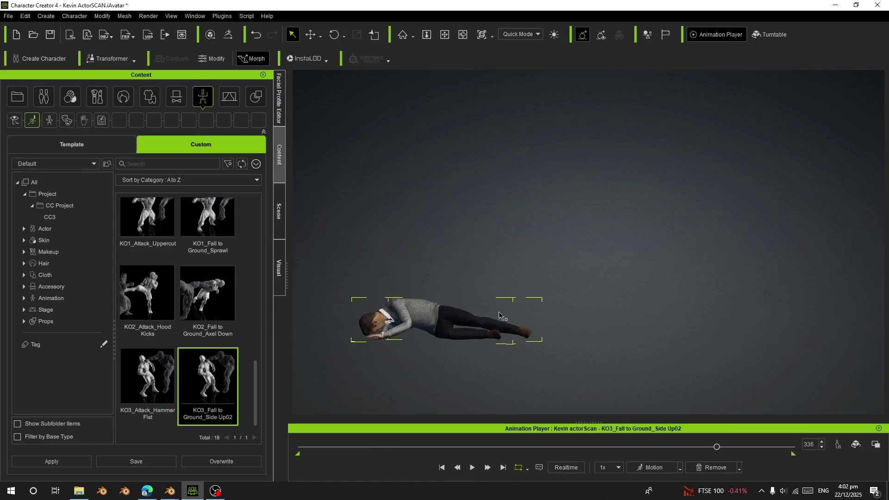
Export the clothed character's fall animation as FBX named Attack2all in the Anim folder
{"action": "left_click", "coordinate": [9, 16]}
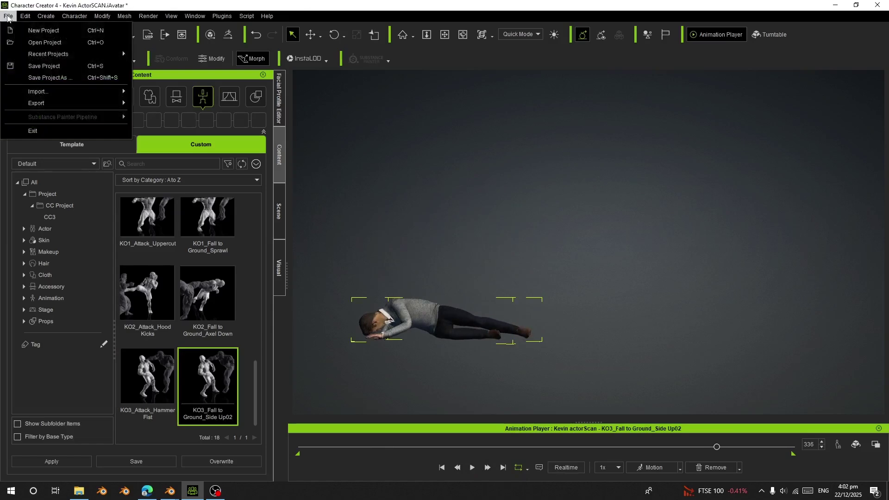
{"action": "mouse_move", "coordinate": [111, 102]}
{"action": "mouse_move", "coordinate": [162, 149]}
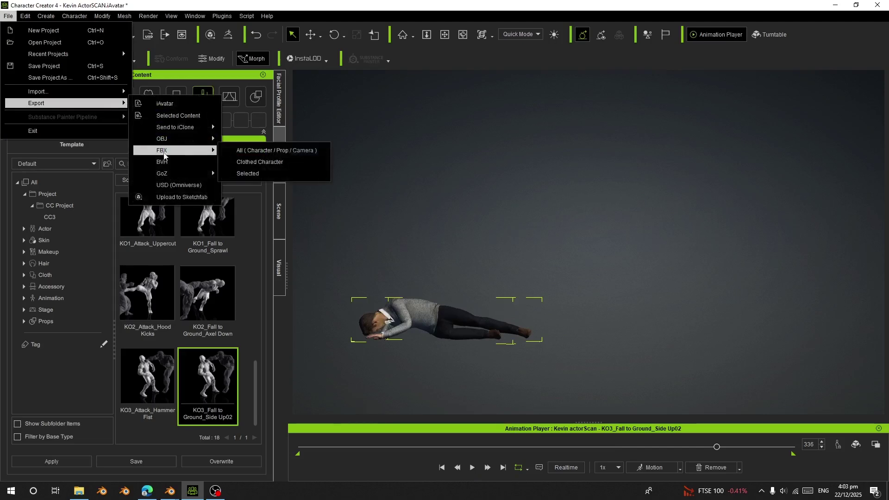
{"action": "left_click", "coordinate": [256, 162]}
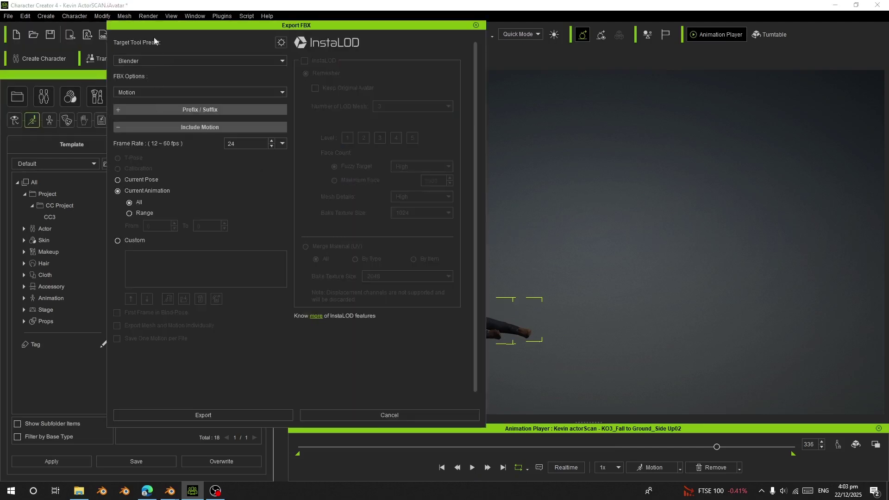
{"action": "left_click", "coordinate": [192, 417]}
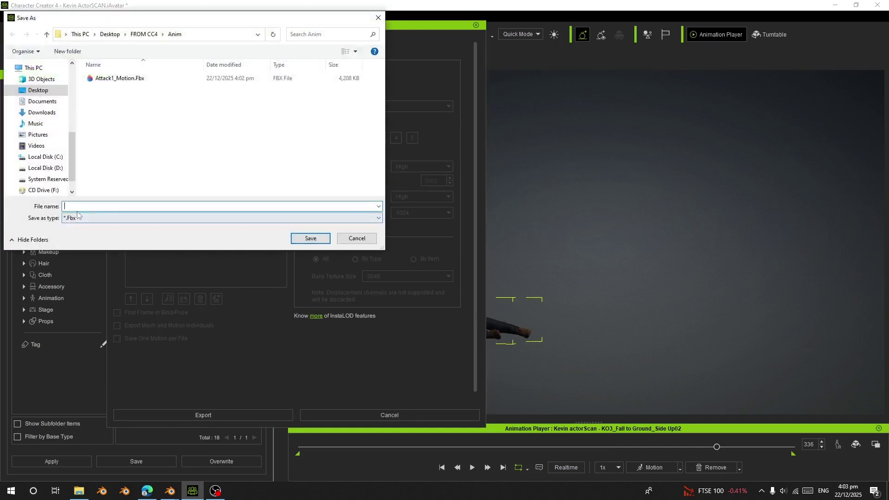
{"action": "type", "text": "Atta"}
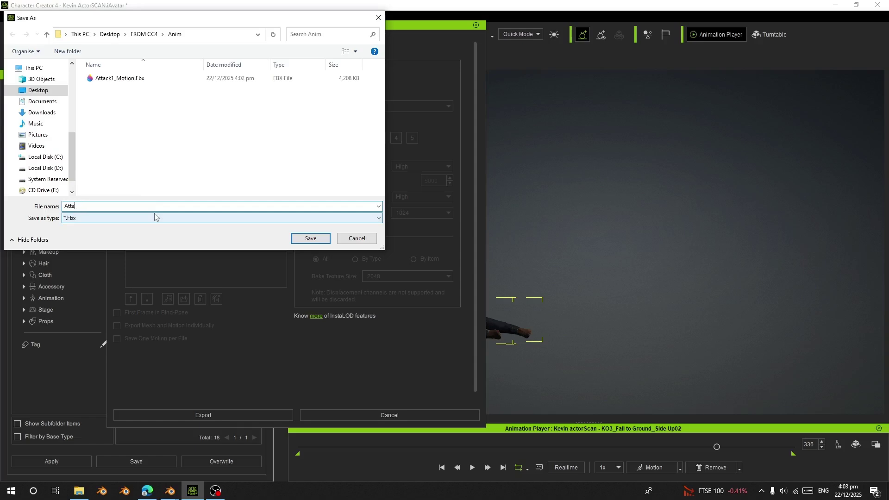
{"action": "type", "text": "ck2all"}
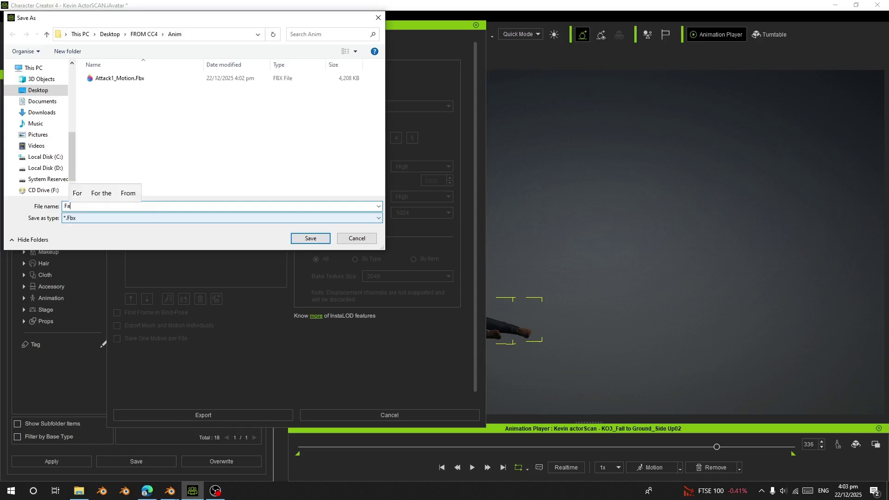
{"action": "key", "text": "Return"}
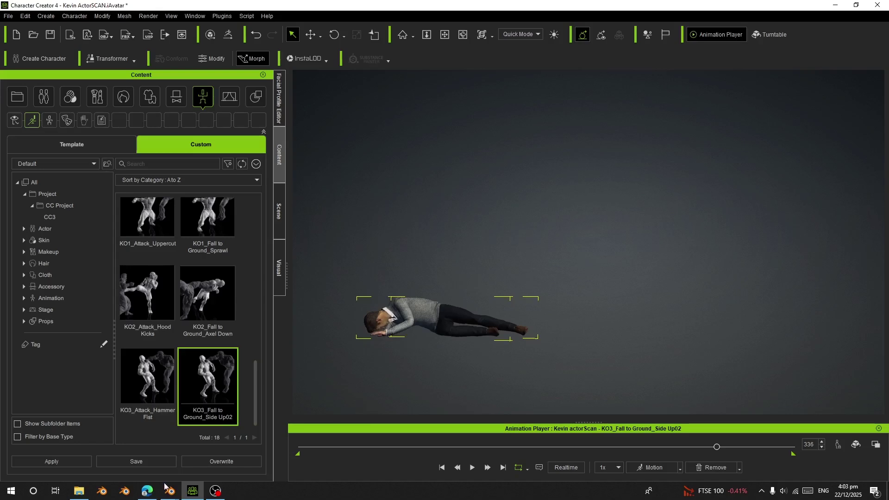
Switch between the TutTp 22 and unsaved Blender windows, ending on the unsaved scene
{"action": "mouse_move", "coordinate": [171, 489]}
{"action": "left_click", "coordinate": [96, 450]}
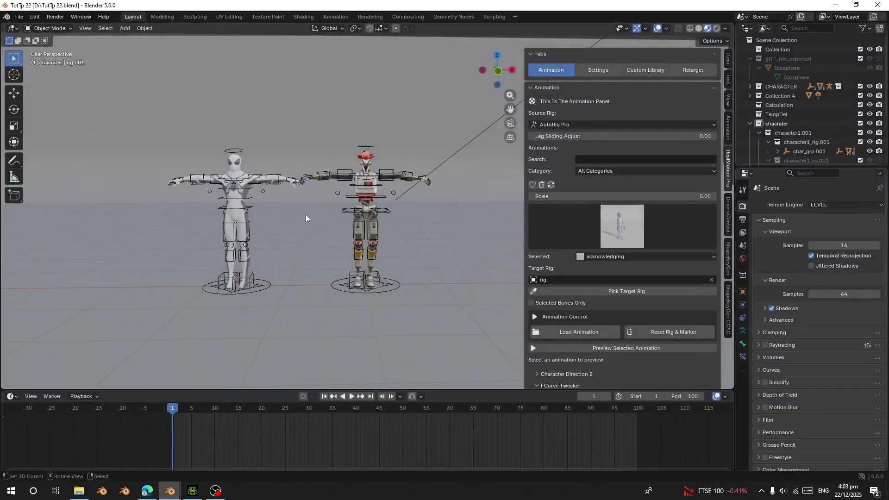
{"action": "middle_click_drag", "start_coordinate": [305, 215], "coordinate": [210, 205]}
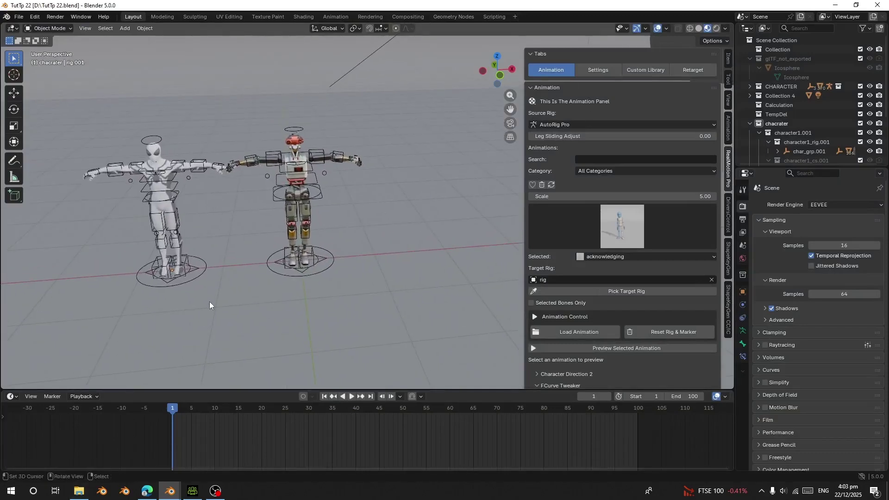
{"action": "mouse_move", "coordinate": [170, 492]}
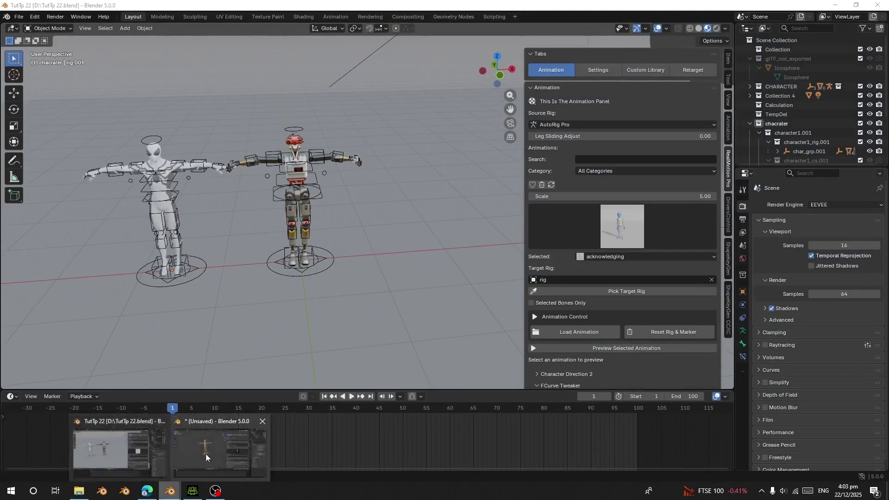
{"action": "left_click", "coordinate": [200, 462]}
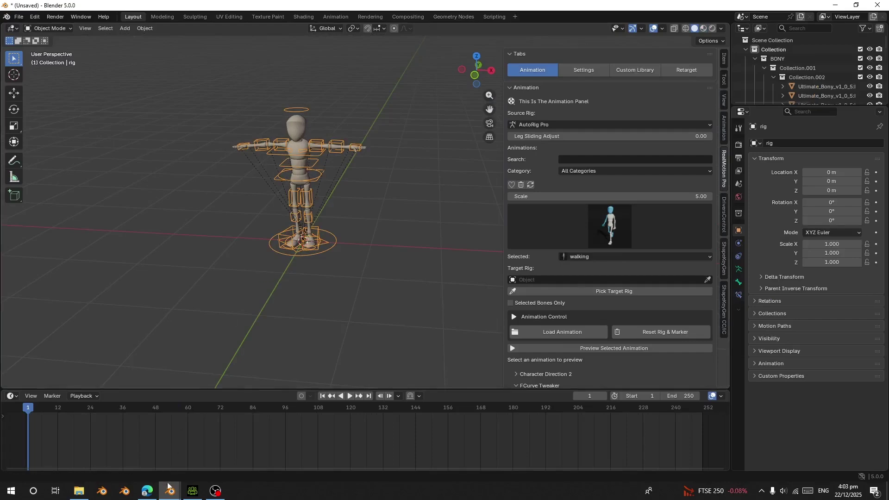
{"action": "mouse_move", "coordinate": [169, 492]}
{"action": "left_click", "coordinate": [122, 451]}
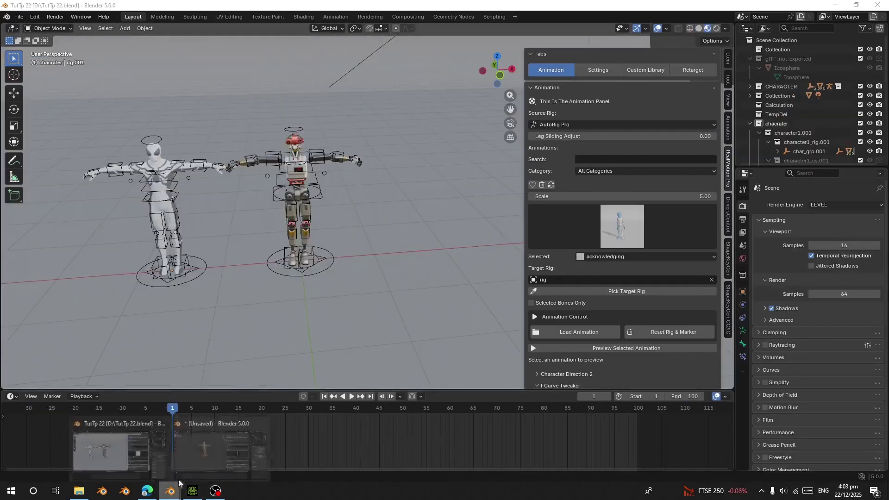
{"action": "left_click", "coordinate": [200, 453]}
Orbit and pan the viewport to centre the wooden mannequin rig
{"action": "middle_click_drag", "start_coordinate": [239, 217], "coordinate": [181, 277]}
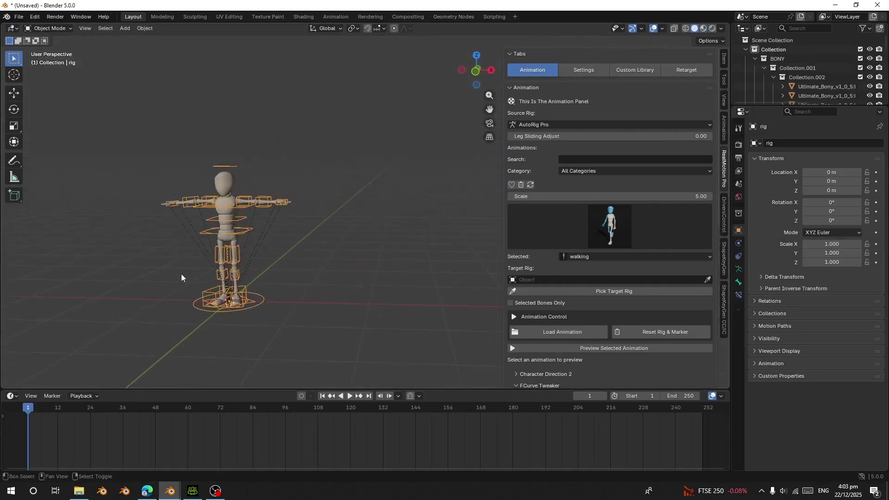
{"action": "middle_click_drag", "start_coordinate": [193, 239], "coordinate": [265, 202]}
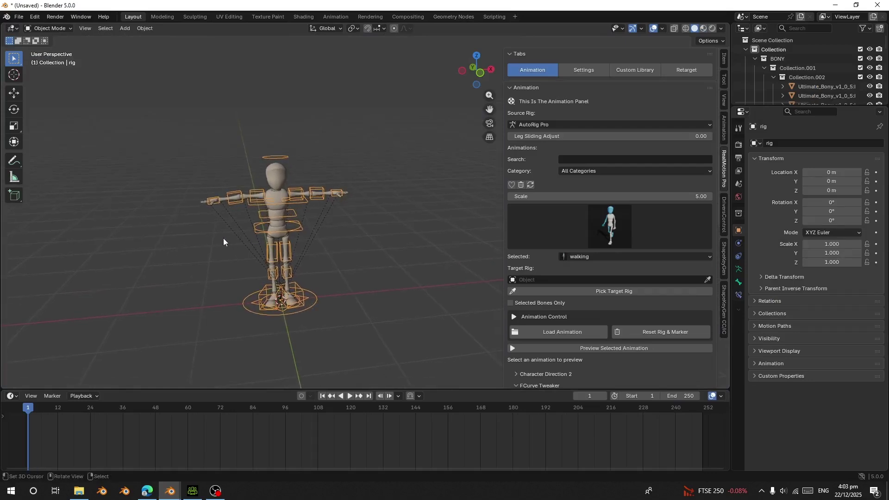
{"action": "middle_click_drag", "start_coordinate": [221, 242], "coordinate": [197, 215], "text": "shift"}
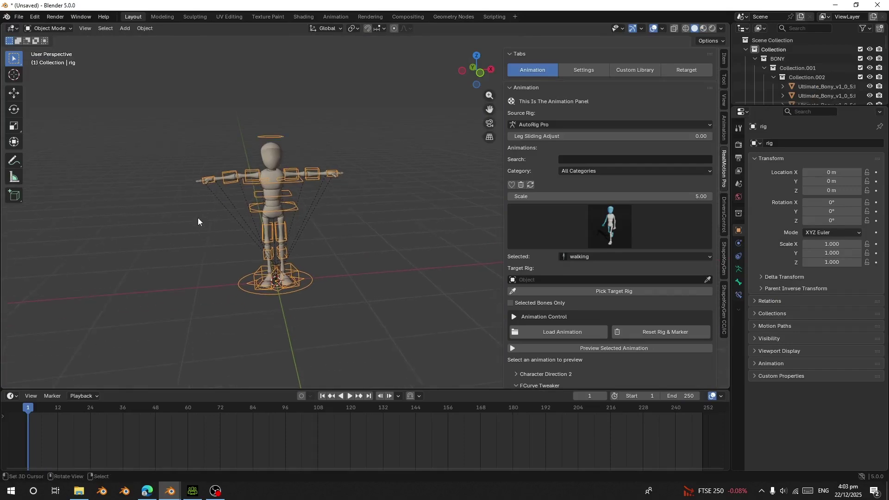
{"action": "middle_click_drag", "start_coordinate": [198, 218], "coordinate": [188, 190], "text": "shift"}
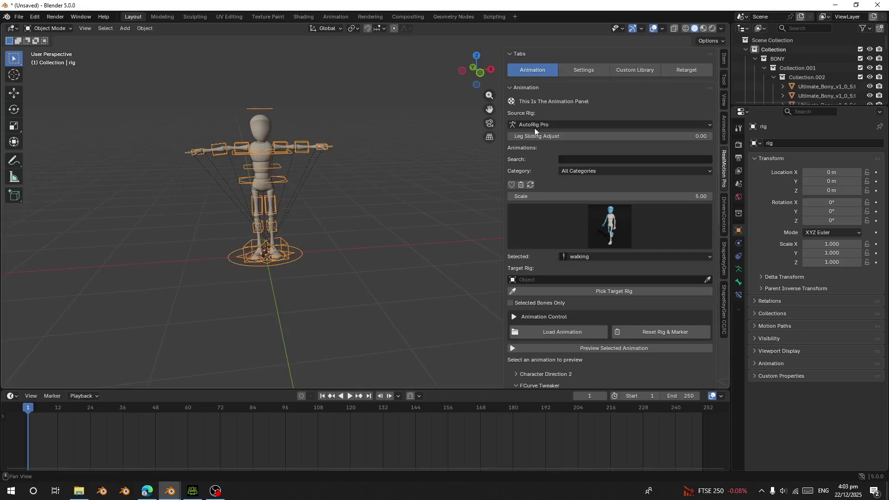
Set the RealMotion Pro Retarget FBX path to the CC4 Anim folder
{"action": "left_click", "coordinate": [681, 73]}
{"action": "scroll", "coordinate": [611, 246], "scroll_direction": "down", "scroll_amount": 3}
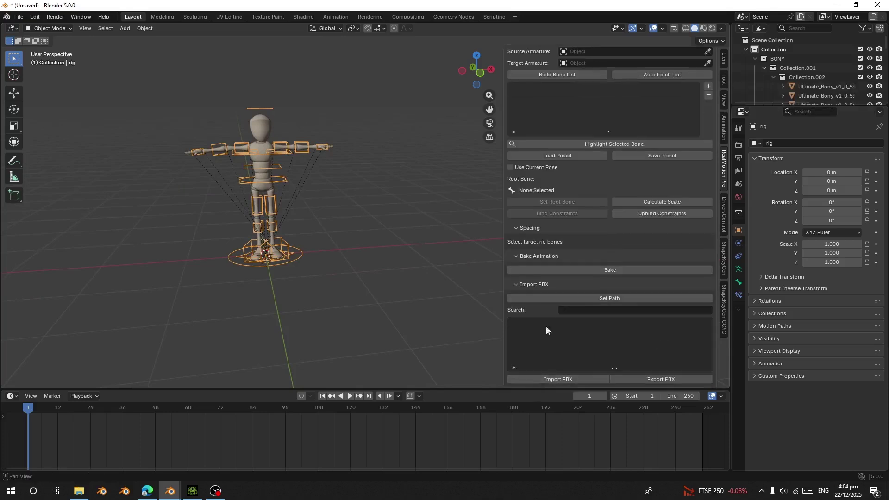
{"action": "left_click", "coordinate": [615, 299]}
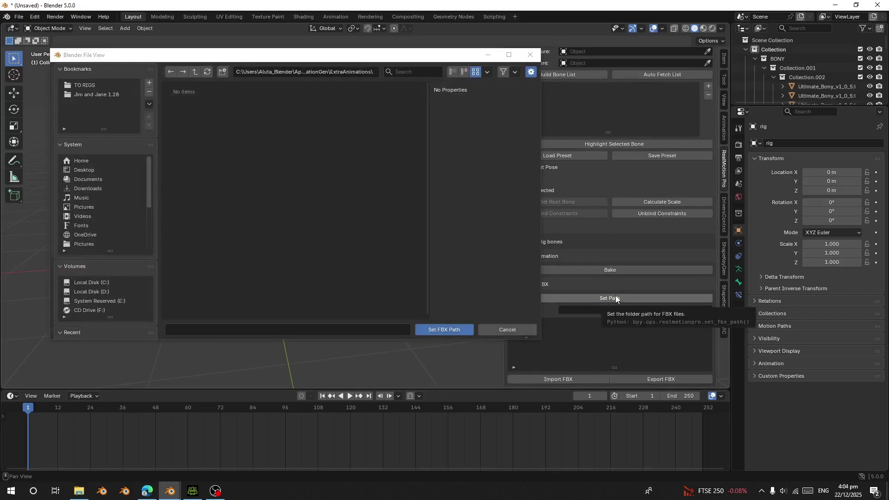
{"action": "left_click", "coordinate": [443, 331]}
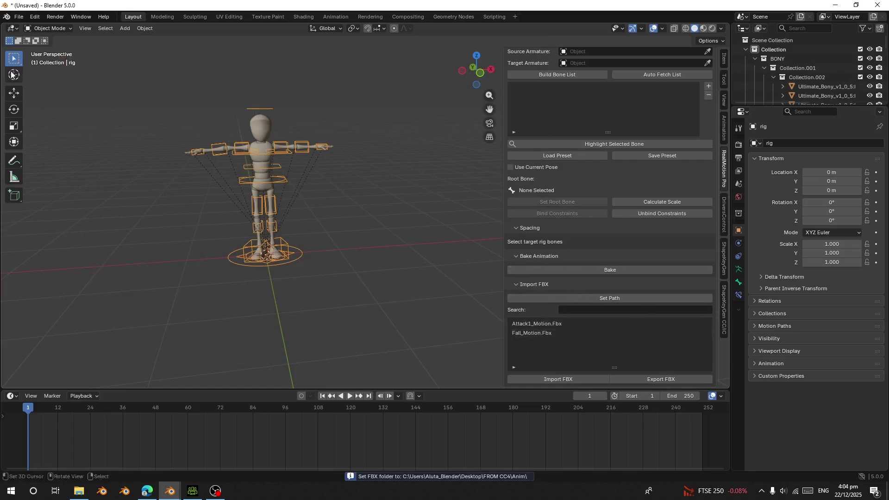
Import Attack1_Motion.Fbx into the scene and play its animation
{"action": "left_click", "coordinate": [19, 16]}
{"action": "mouse_move", "coordinate": [74, 148]}
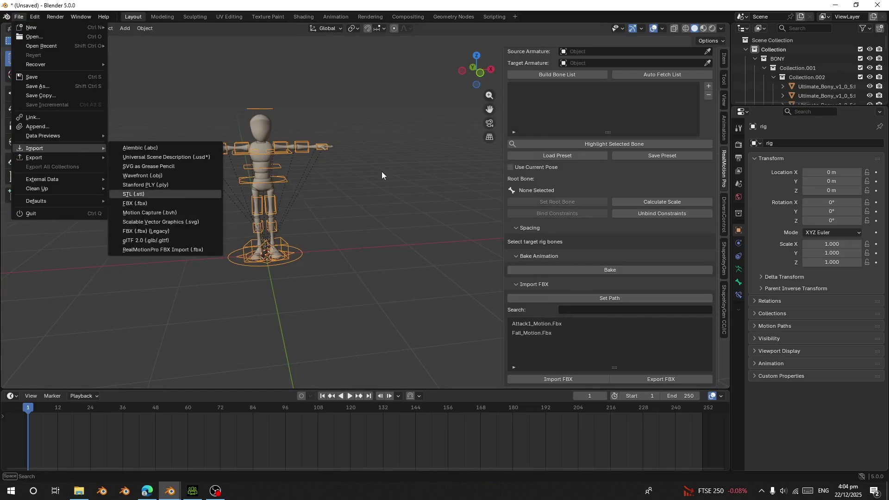
{"action": "left_click", "coordinate": [535, 324]}
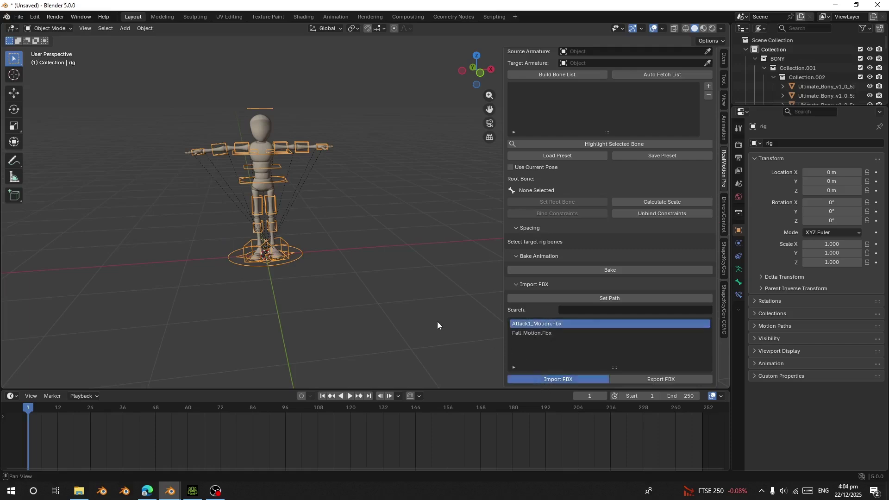
{"action": "key", "text": "space"}
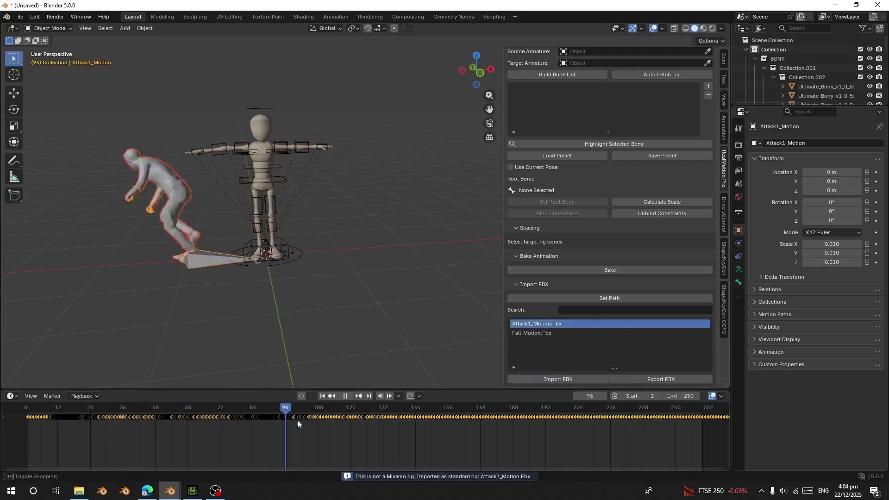
Stop playback, delete then restore the attack character, and move the playhead to frame 62
{"action": "key", "text": "Escape"}
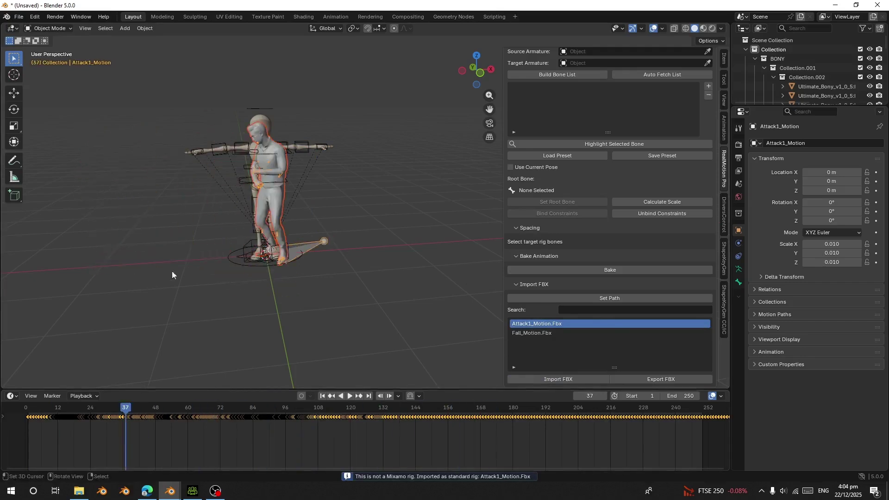
{"action": "left_click", "coordinate": [296, 229]}
{"action": "left_click", "coordinate": [281, 205]}
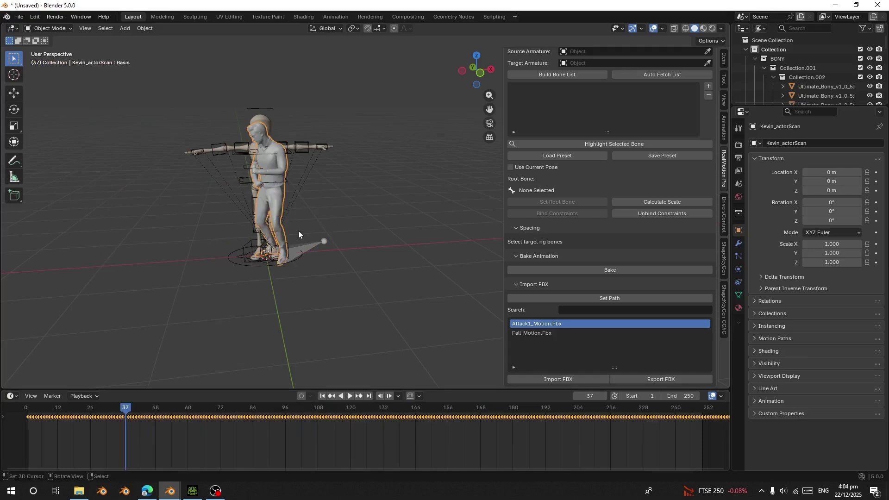
{"action": "key", "text": "Delete"}
{"action": "key", "text": "ctrl+z"}
{"action": "left_click_drag", "start_coordinate": [138, 407], "coordinate": [193, 408]}
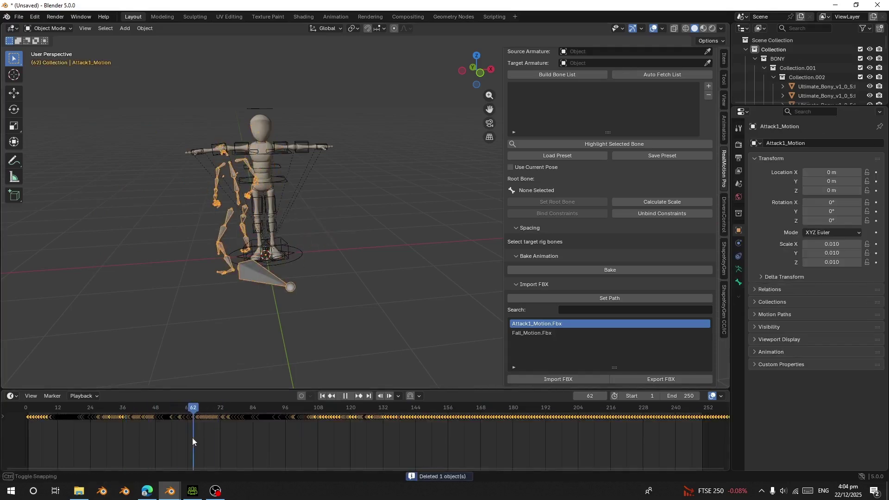
Set Attack1_Motion as the retarget source and the rig as target armature
{"action": "scroll", "coordinate": [634, 312], "scroll_direction": "up", "scroll_amount": 3}
{"action": "left_click", "coordinate": [707, 101]}
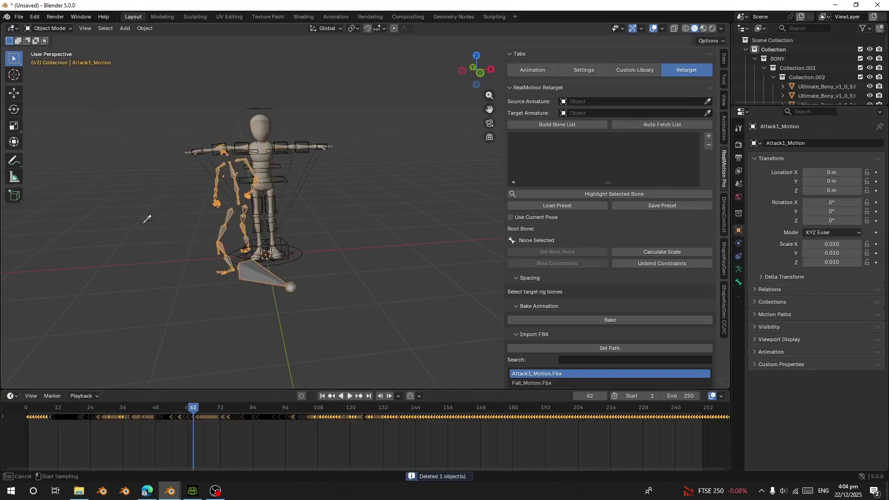
{"action": "left_click", "coordinate": [227, 157]}
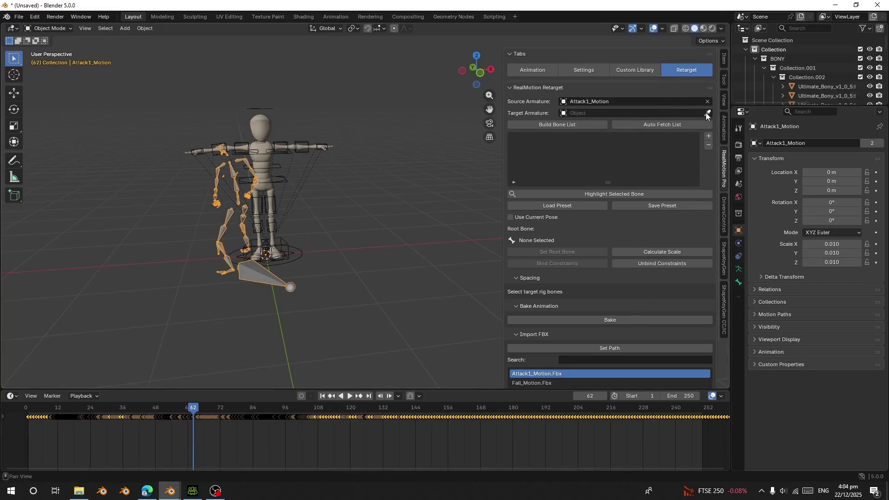
{"action": "left_click", "coordinate": [270, 104]}
{"action": "middle_click_drag", "start_coordinate": [177, 208], "coordinate": [234, 199], "text": "shift"}
Choose the rig in the add-on settings, switch it to FK, and enlarge the bone mapping list
{"action": "left_click", "coordinate": [588, 71]}
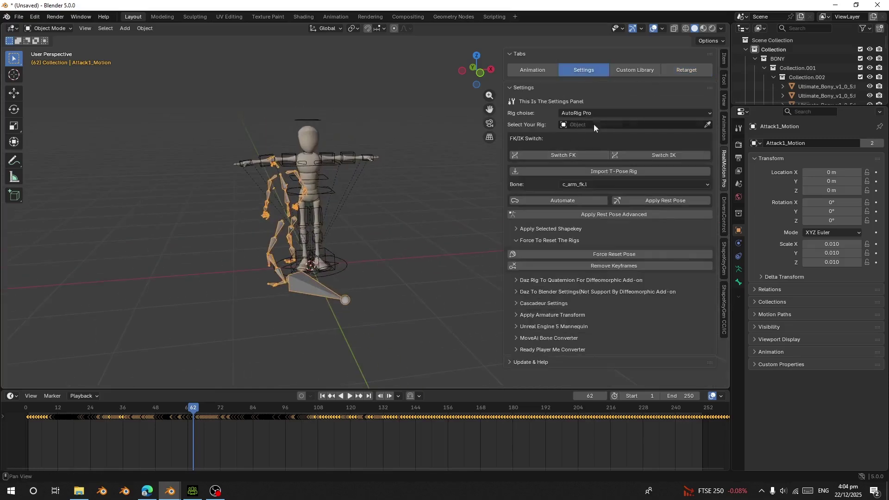
{"action": "left_click", "coordinate": [707, 125]}
{"action": "left_click", "coordinate": [318, 116]}
{"action": "left_click", "coordinate": [559, 155]}
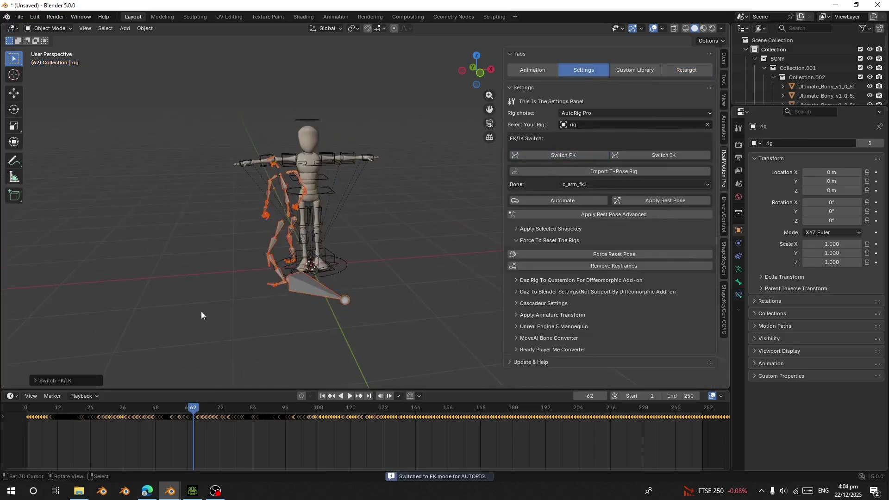
{"action": "left_click", "coordinate": [686, 69]}
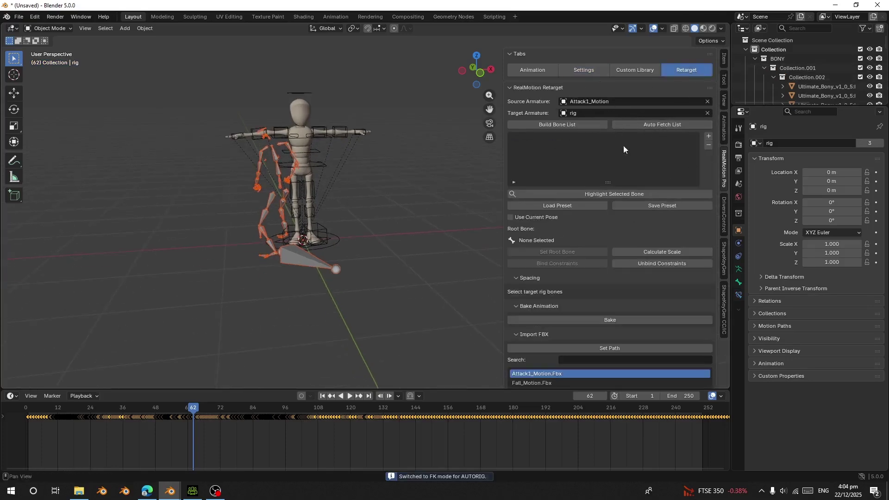
{"action": "left_click_drag", "start_coordinate": [610, 181], "coordinate": [611, 209]}
Load the ActorCore_To_AutoRig Pro bone-mapping preset, found by searching 'ac'
{"action": "left_click", "coordinate": [649, 124]}
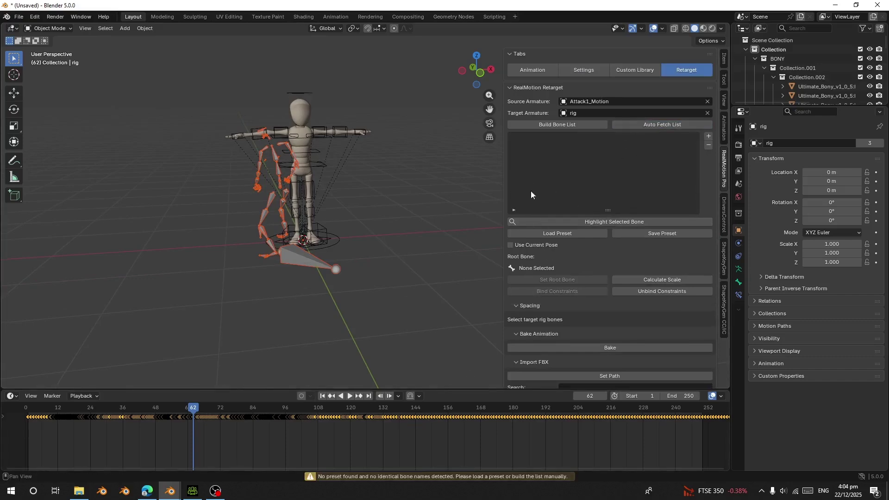
{"action": "left_click", "coordinate": [548, 235]}
{"action": "left_click", "coordinate": [419, 73]}
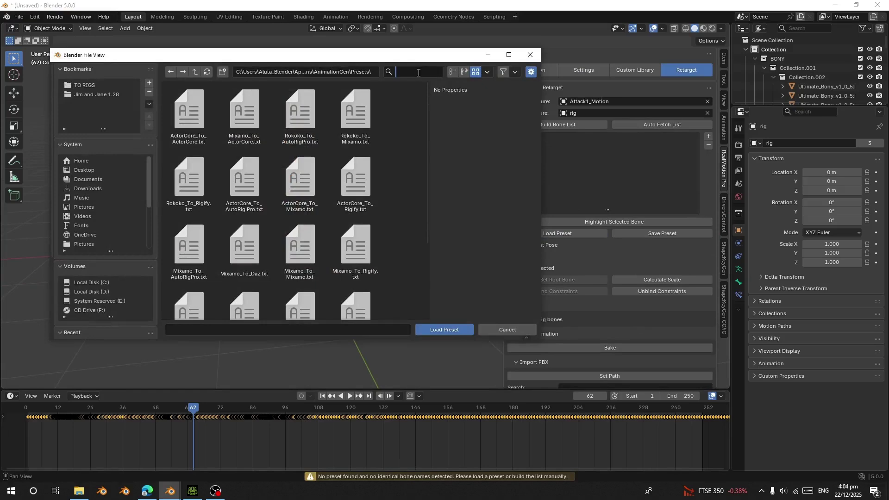
{"action": "type", "text": "acto"}
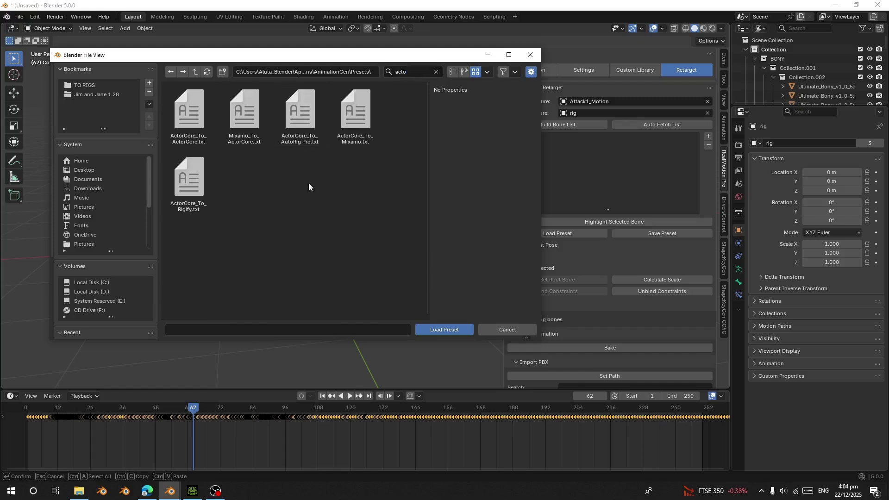
{"action": "left_click", "coordinate": [298, 128]}
{"action": "double_click", "coordinate": [302, 124]}
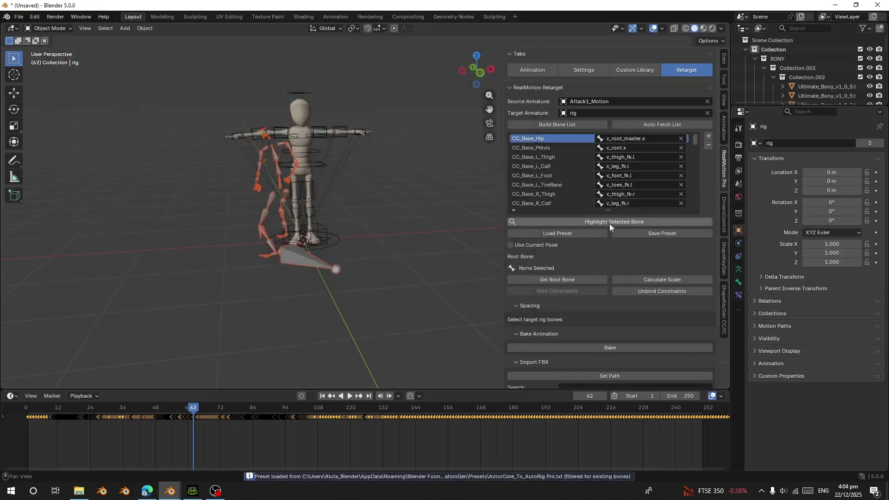
Make c_root_master.x the root bone, bind constraints, and play to check the attack
{"action": "left_click_drag", "start_coordinate": [608, 210], "coordinate": [608, 256]}
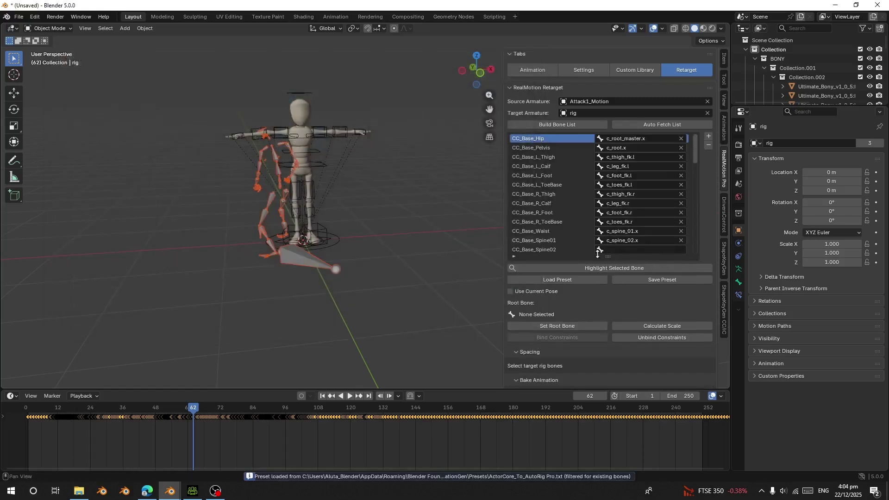
{"action": "left_click", "coordinate": [540, 327]}
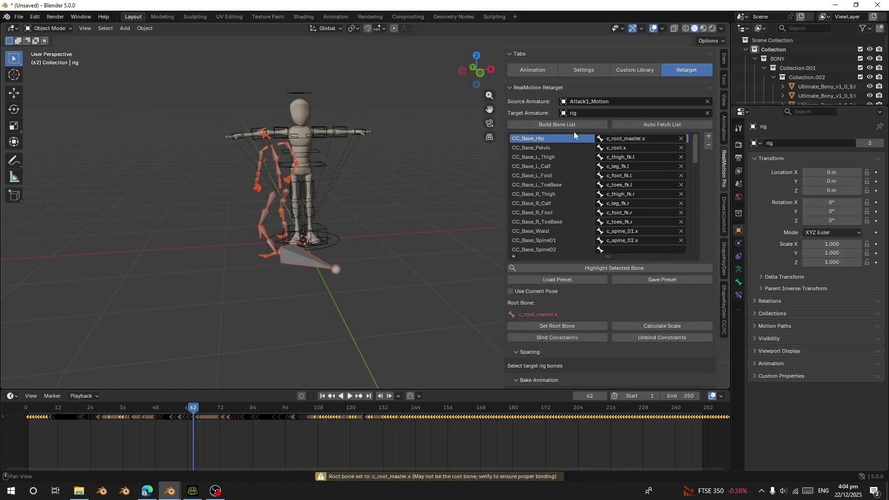
{"action": "left_click", "coordinate": [540, 340]}
{"action": "key", "text": "space"}
Bake the attack motion onto the rig and delete the leftover source skeleton
{"action": "middle_click_drag", "start_coordinate": [218, 246], "coordinate": [300, 291]}
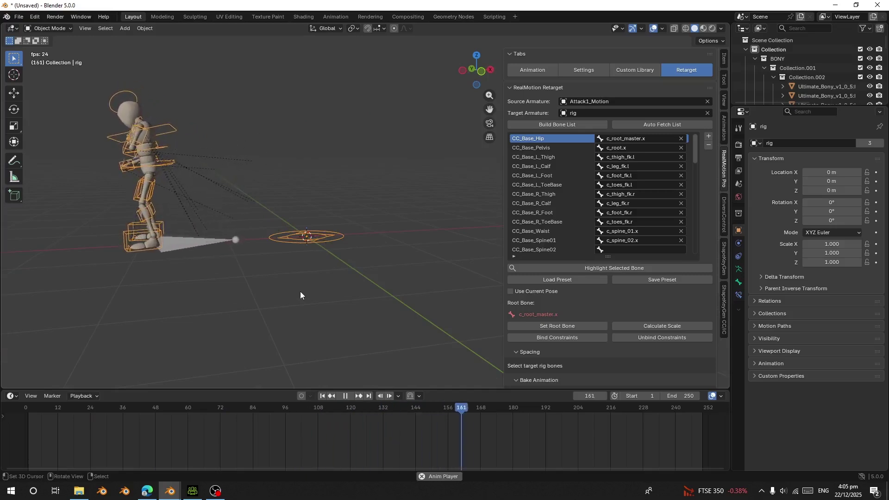
{"action": "key", "text": "space"}
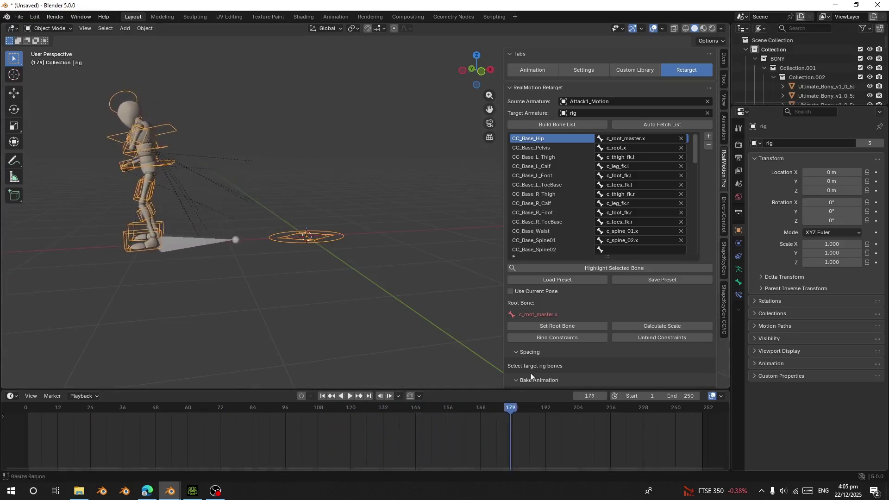
{"action": "scroll", "coordinate": [531, 376], "scroll_direction": "down", "scroll_amount": 3}
{"action": "left_click", "coordinate": [562, 342]}
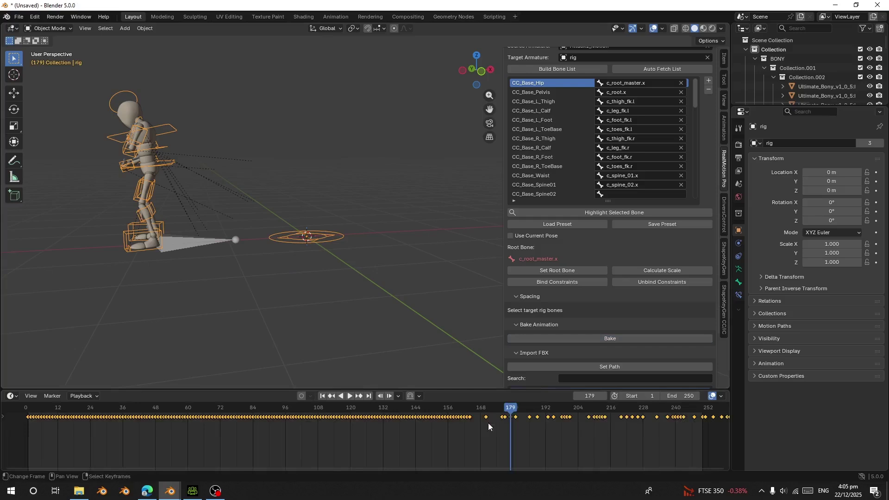
{"action": "scroll", "coordinate": [488, 423], "scroll_direction": "down", "scroll_amount": 5}
{"action": "left_click_drag", "start_coordinate": [416, 421], "coordinate": [372, 417]}
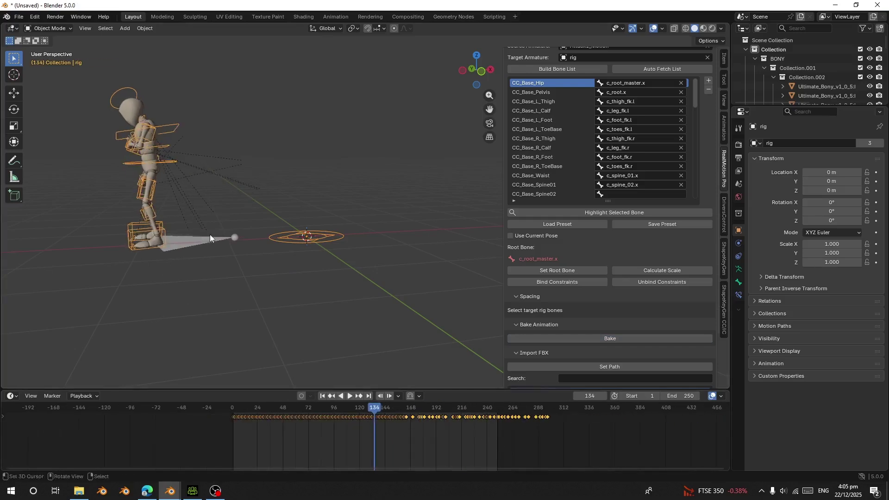
{"action": "left_click", "coordinate": [210, 234]}
{"action": "key", "text": "x"}
{"action": "left_click", "coordinate": [210, 234]}
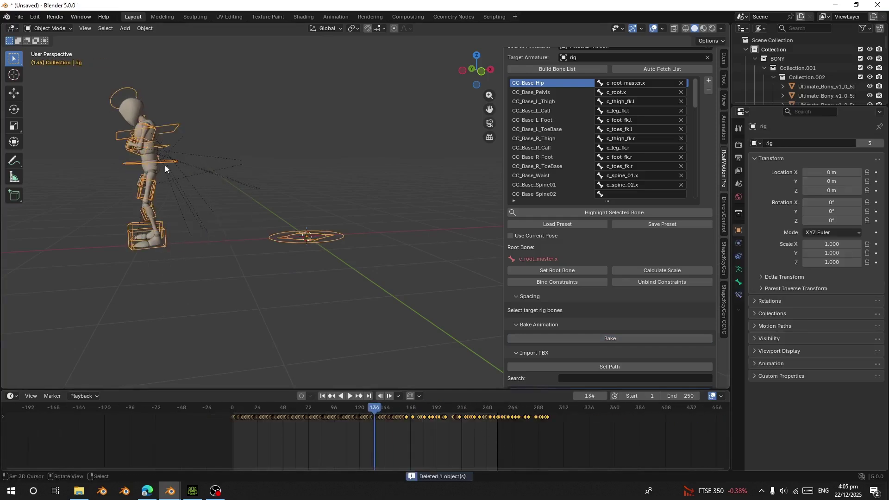
In Pose Mode, delete the rig's keyframes after frame 169
{"action": "left_click", "coordinate": [48, 28]}
{"action": "left_click", "coordinate": [48, 61]}
{"action": "scroll", "coordinate": [419, 465], "scroll_direction": "up", "scroll_amount": 2}
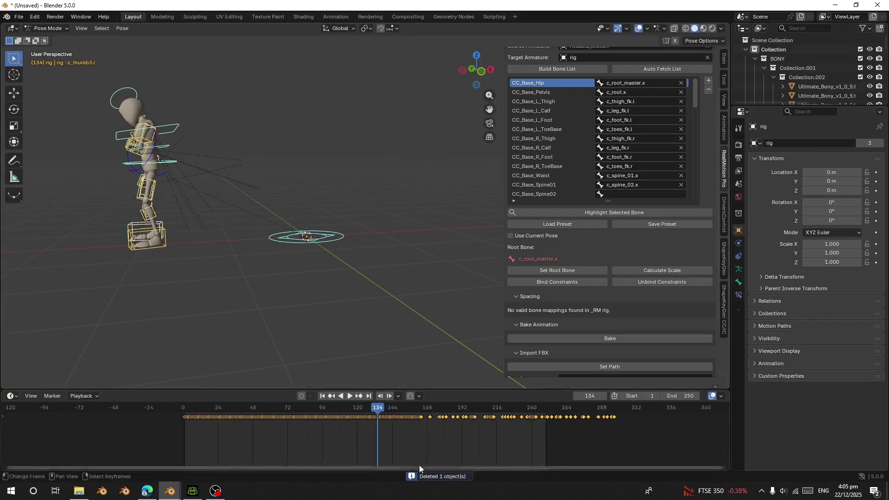
{"action": "left_click_drag", "start_coordinate": [377, 421], "coordinate": [424, 418]}
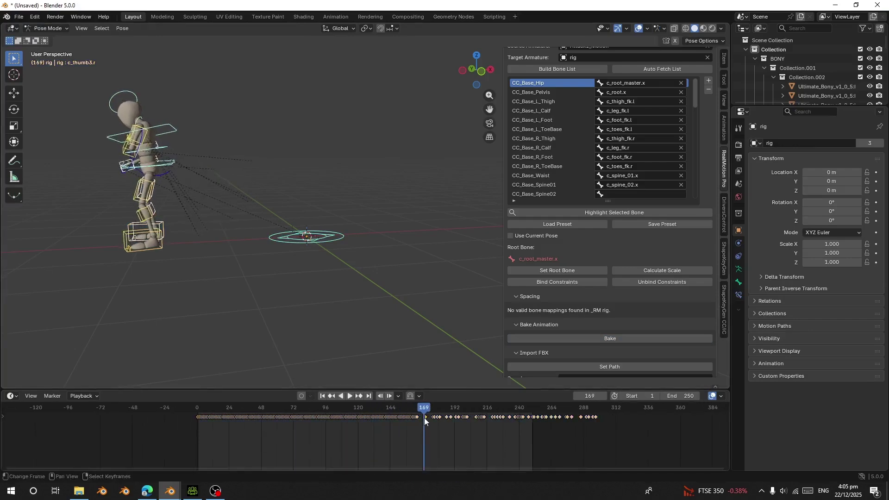
{"action": "key", "text": "x"}
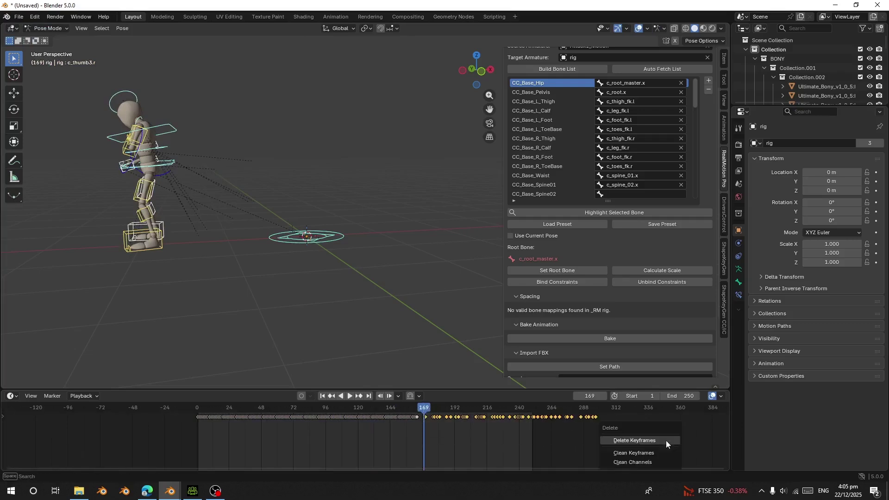
{"action": "left_click", "coordinate": [666, 440]}
Play back the trimmed attack and return the rig to Object Mode
{"action": "left_click_drag", "start_coordinate": [410, 421], "coordinate": [249, 421]}
{"action": "key", "text": "space"}
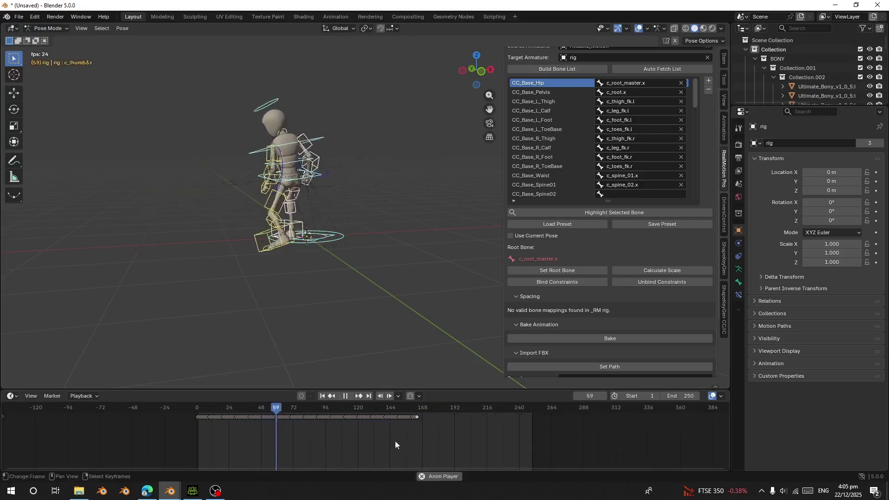
{"action": "left_click", "coordinate": [401, 426]}
{"action": "key", "text": "space"}
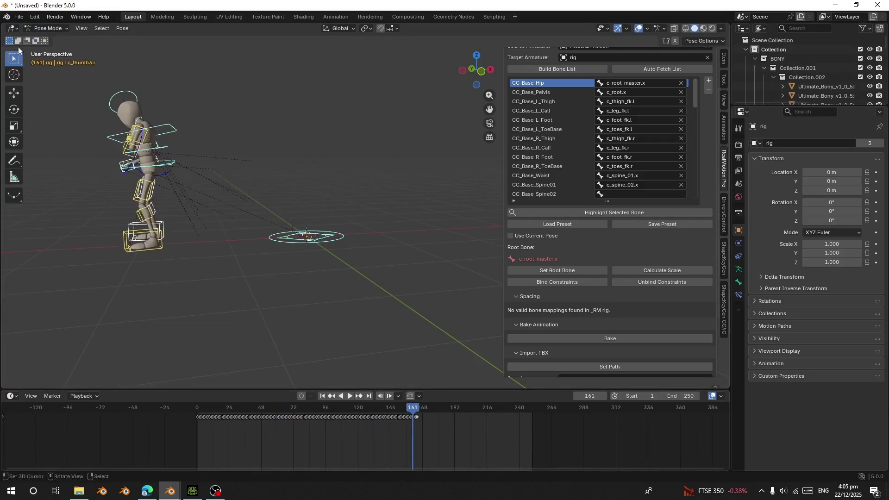
{"action": "left_click", "coordinate": [48, 28]}
{"action": "left_click", "coordinate": [44, 38]}
{"action": "middle_click_drag", "start_coordinate": [468, 194], "coordinate": [546, 251], "text": "shift"}
Open the Custom Library and turn the timeline into a Dope Sheet Action Editor
{"action": "scroll", "coordinate": [546, 252], "scroll_direction": "up", "scroll_amount": 4}
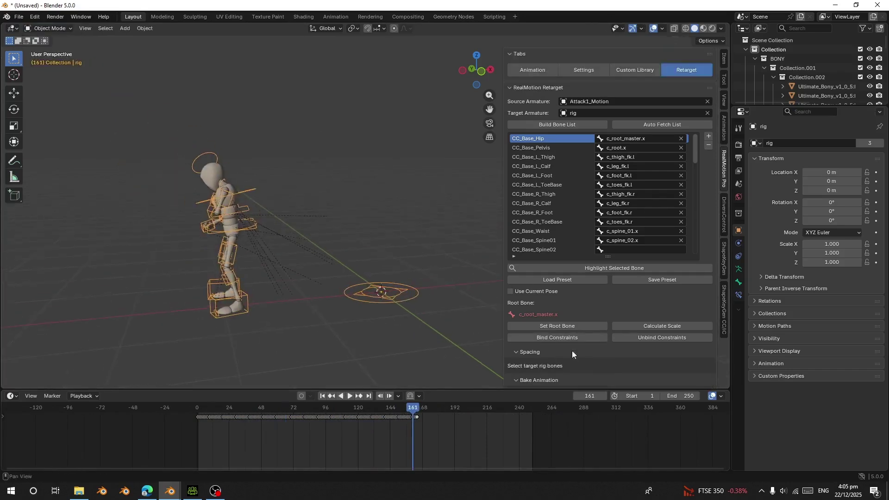
{"action": "left_click", "coordinate": [629, 70]}
{"action": "scroll", "coordinate": [348, 174], "scroll_direction": "up", "scroll_amount": 4, "text": "ctrl"}
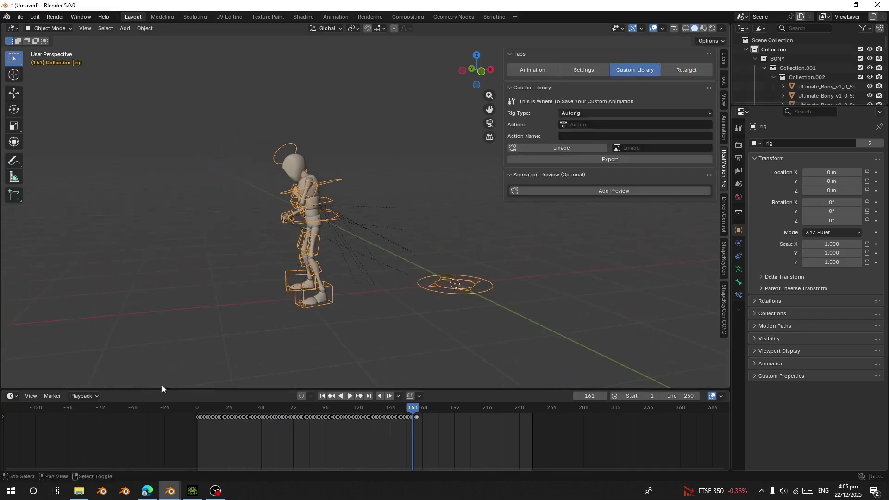
{"action": "left_click", "coordinate": [12, 395]}
{"action": "left_click", "coordinate": [136, 304]}
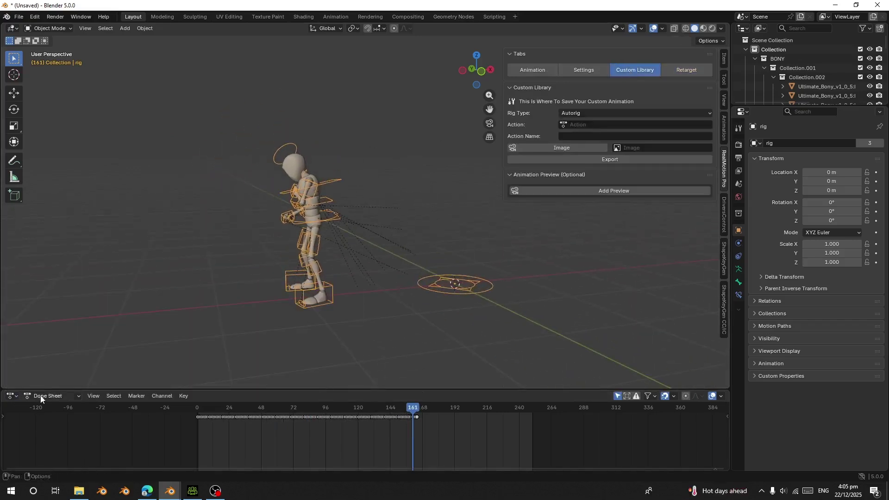
{"action": "left_click", "coordinate": [51, 396]}
{"action": "left_click", "coordinate": [44, 426]}
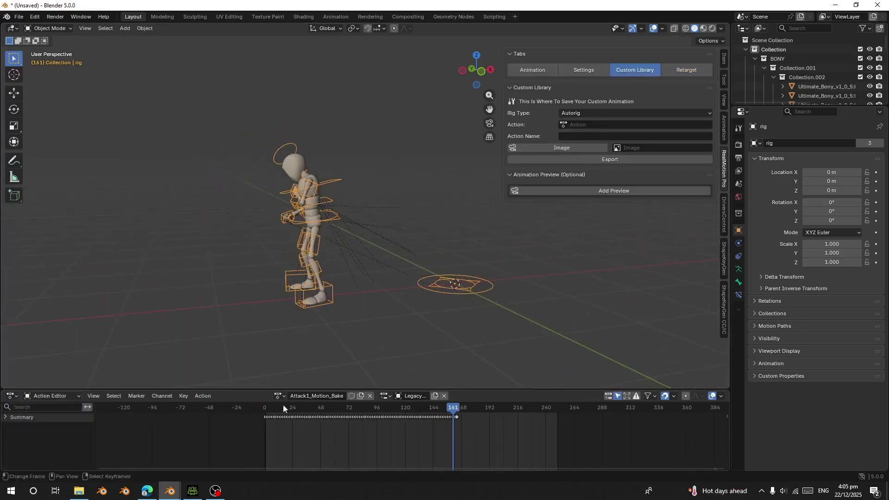
{"action": "left_click", "coordinate": [320, 396]}
{"action": "key", "text": "ctrl+c"}
{"action": "key", "text": "Return"}
Choose Attack1_Motion_Bake as the action to save and name it Attack1_Motion
{"action": "left_click", "coordinate": [574, 126]}
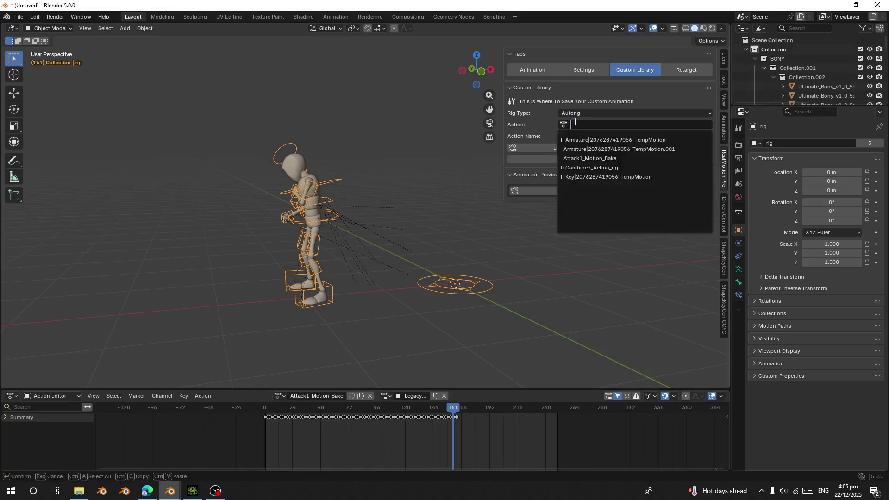
{"action": "left_click", "coordinate": [551, 121]}
{"action": "left_click", "coordinate": [578, 126]}
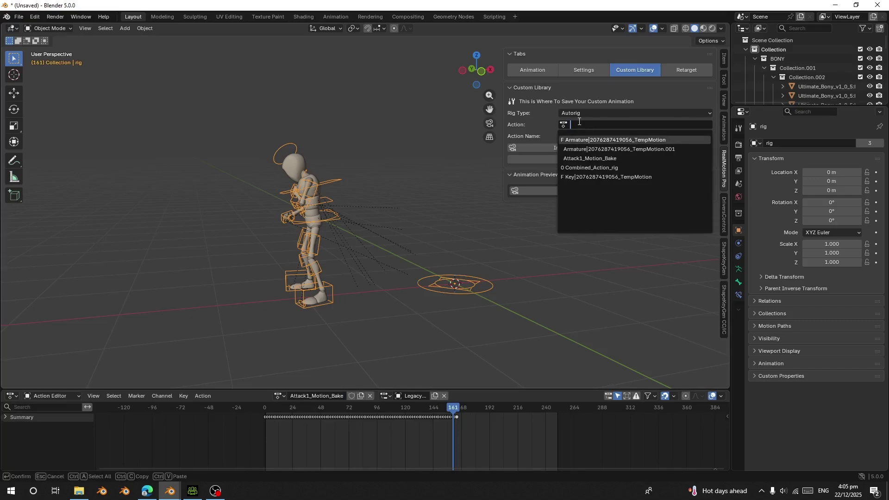
{"action": "key", "text": "ctrl+v"}
{"action": "left_click", "coordinate": [585, 140]}
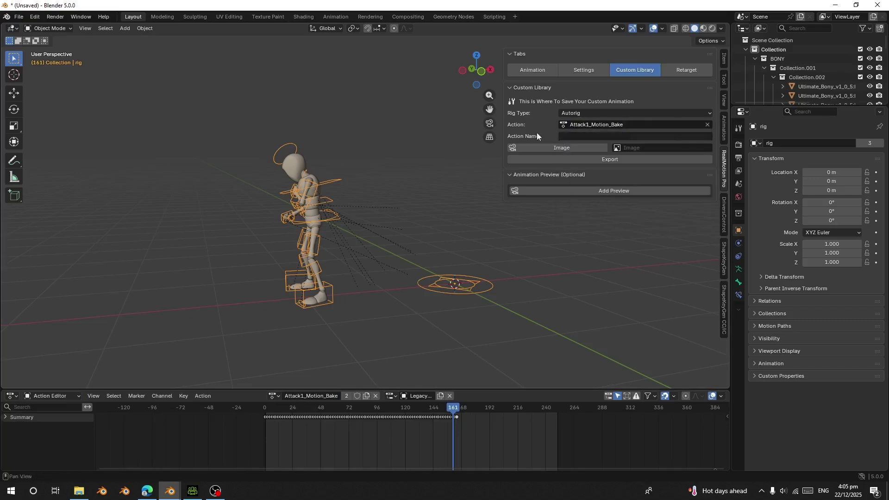
{"action": "left_click", "coordinate": [570, 137]}
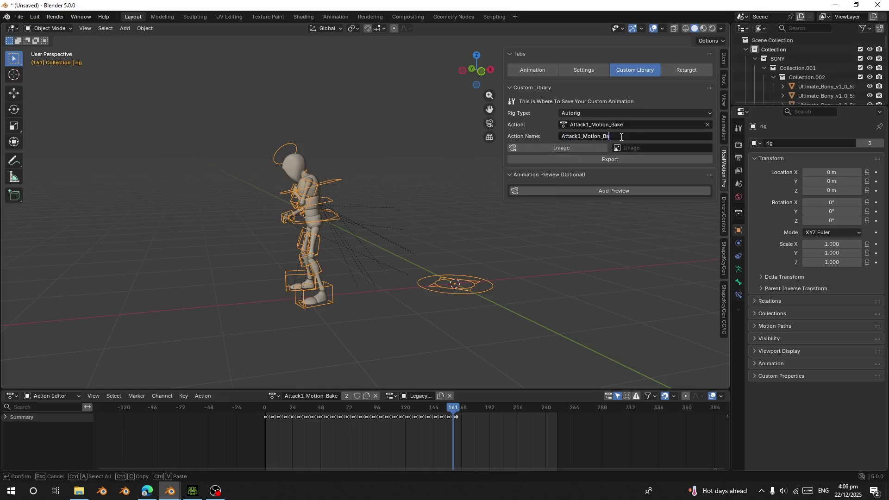
{"action": "key", "text": "Return"}
Frame the rig and scrub to frame 87 for a strong attack pose
{"action": "middle_click_drag", "start_coordinate": [339, 156], "coordinate": [272, 223]}
{"action": "left_click_drag", "start_coordinate": [297, 435], "coordinate": [366, 435]}
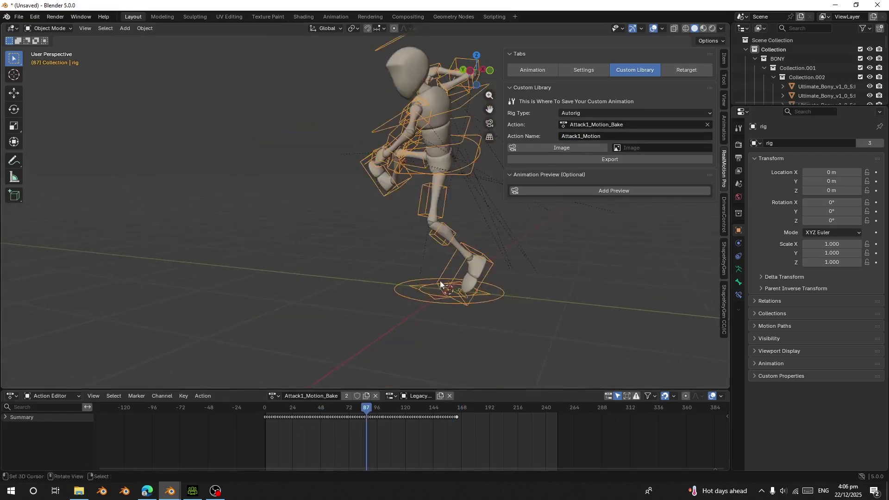
{"action": "middle_click_drag", "start_coordinate": [357, 305], "coordinate": [380, 243]}
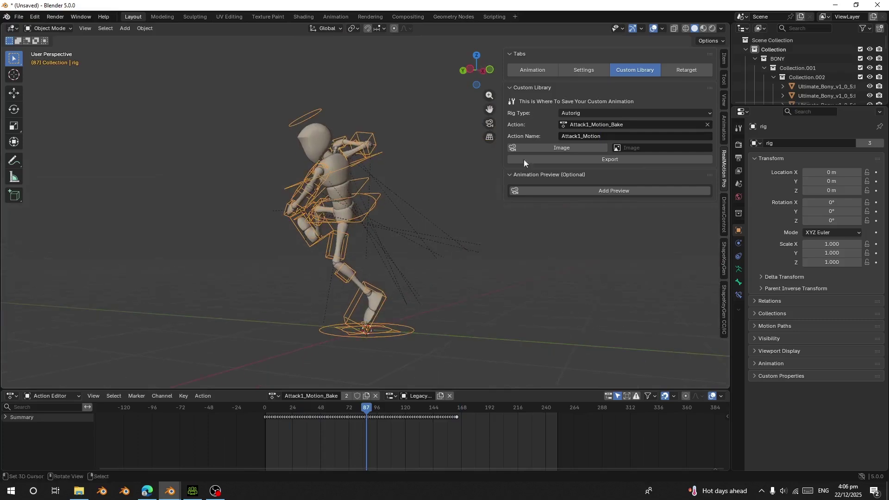
Capture the attack-pose thumbnail, save as Untitled.blend, and export Attack1_Motion to the library
{"action": "left_click", "coordinate": [552, 148]}
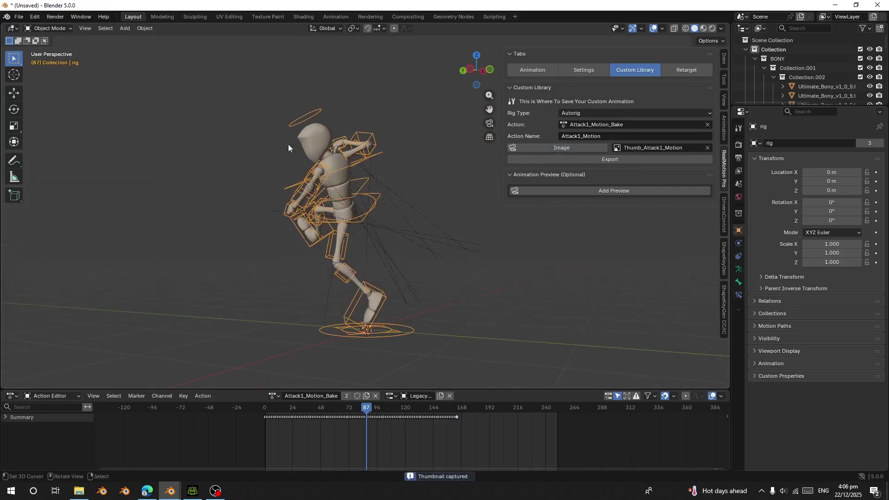
{"action": "middle_click_drag", "start_coordinate": [275, 221], "coordinate": [296, 197]}
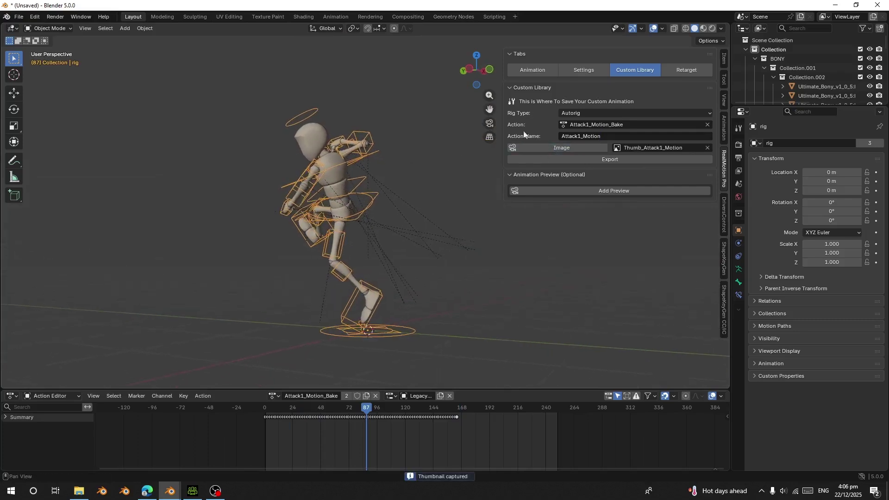
{"action": "left_click", "coordinate": [554, 161]}
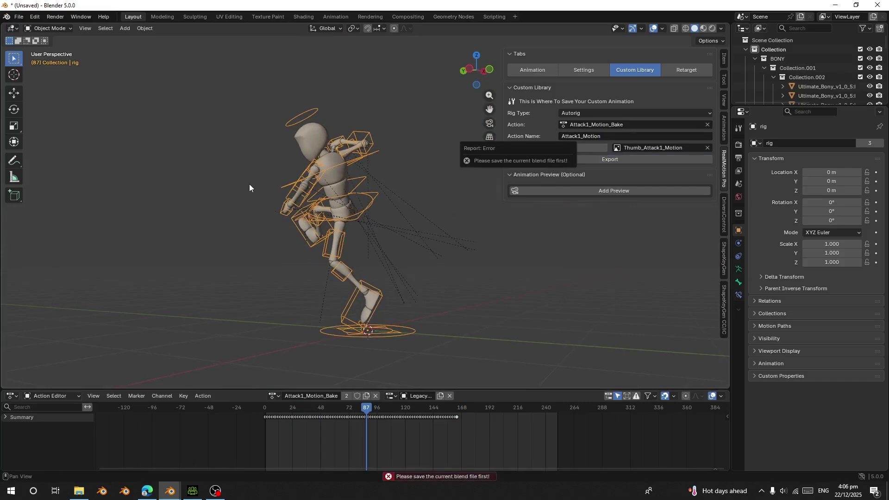
{"action": "key", "text": "ctrl+s"}
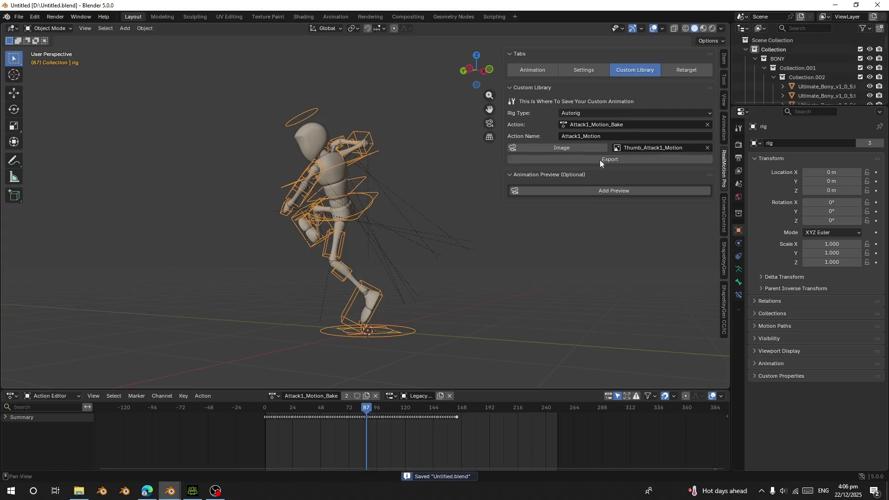
{"action": "left_click", "coordinate": [599, 161]}
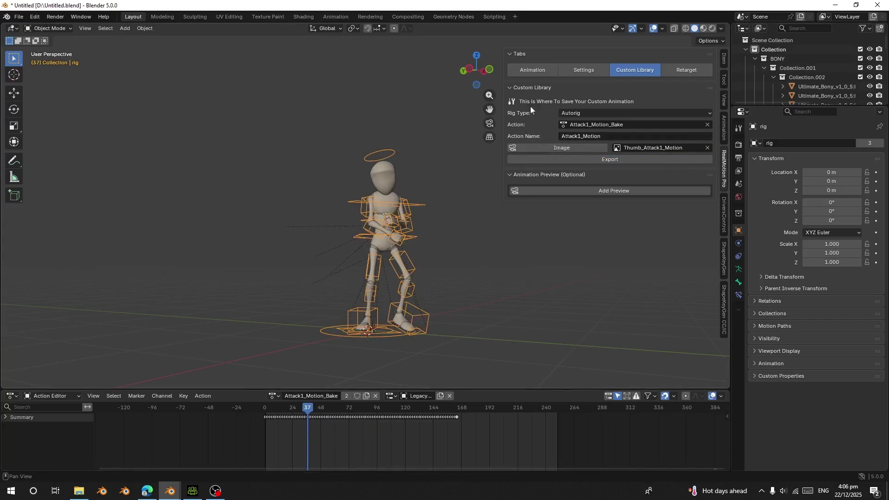
Search 'atta' in the Autorig category and select Attack1_Motion_AutoRig__1.93
{"action": "left_click", "coordinate": [532, 69]}
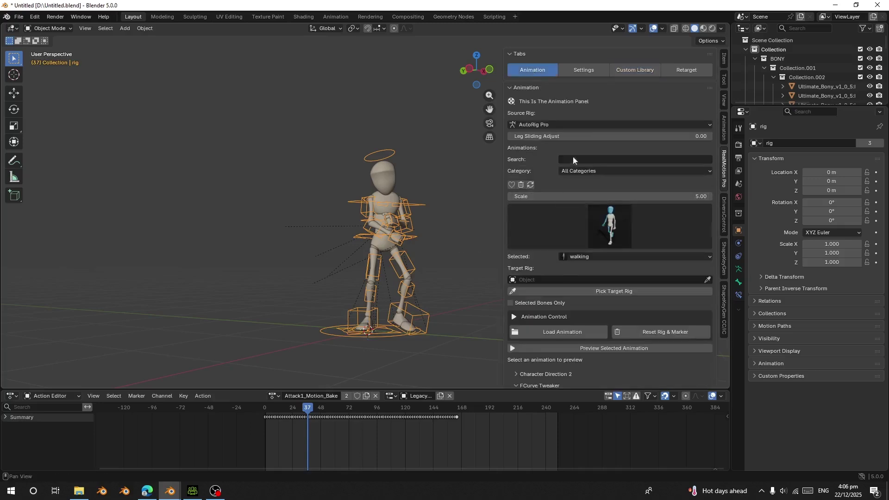
{"action": "left_click", "coordinate": [577, 171]}
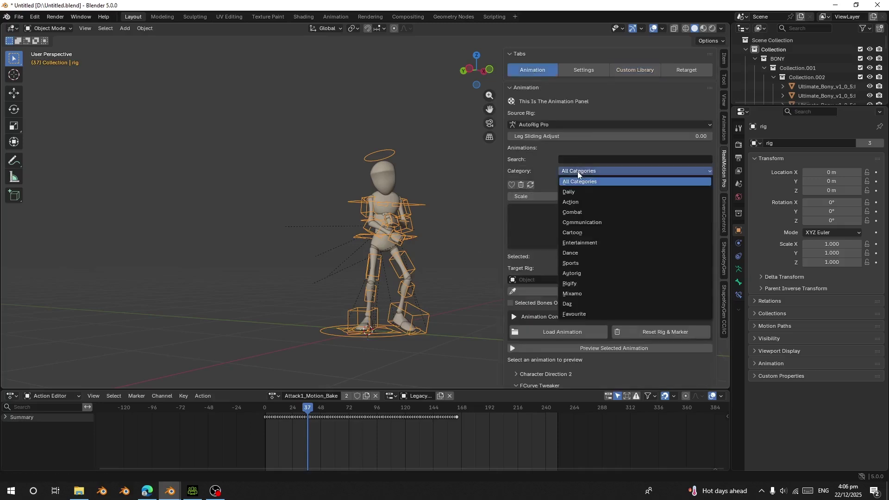
{"action": "left_click", "coordinate": [580, 273]}
{"action": "left_click", "coordinate": [554, 225]}
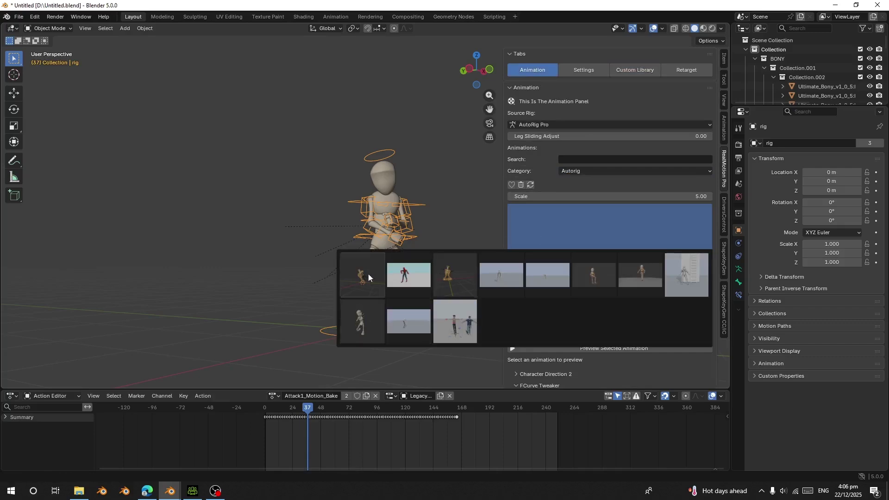
{"action": "left_click", "coordinate": [592, 158]}
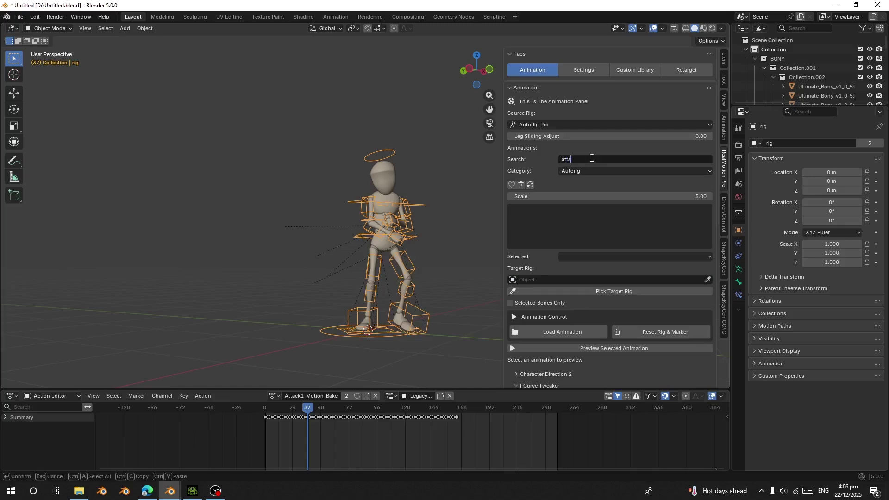
{"action": "key", "text": "Return"}
{"action": "left_click", "coordinate": [531, 276]}
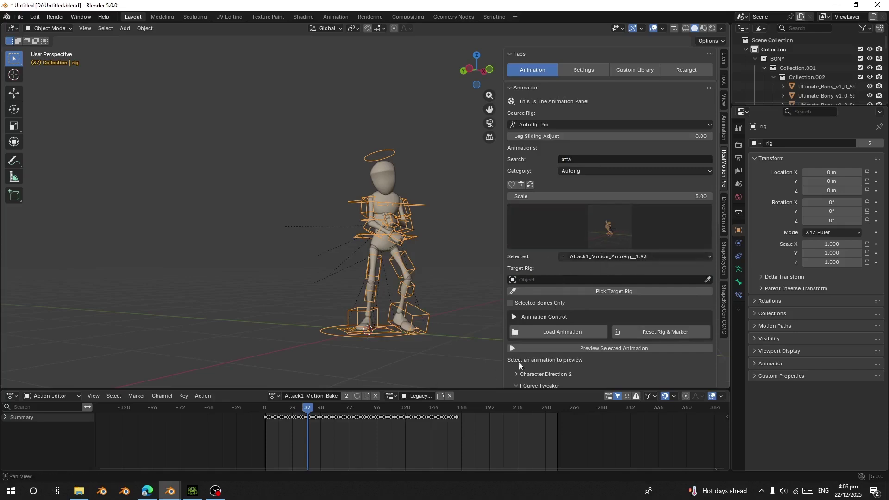
{"action": "middle_click_drag", "start_coordinate": [432, 247], "coordinate": [616, 325]}
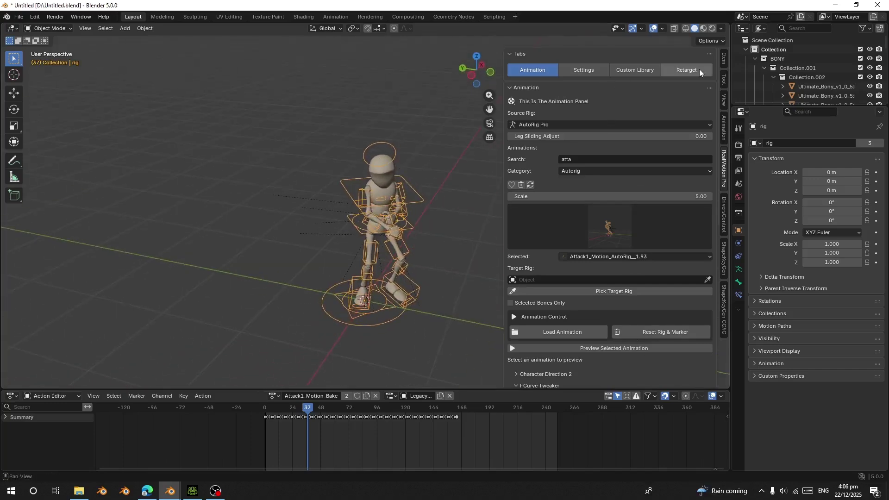
Clear the attack animation from the rig with Reset Rig & Marker
{"action": "left_click", "coordinate": [687, 70]}
{"action": "scroll", "coordinate": [568, 308], "scroll_direction": "down", "scroll_amount": 10}
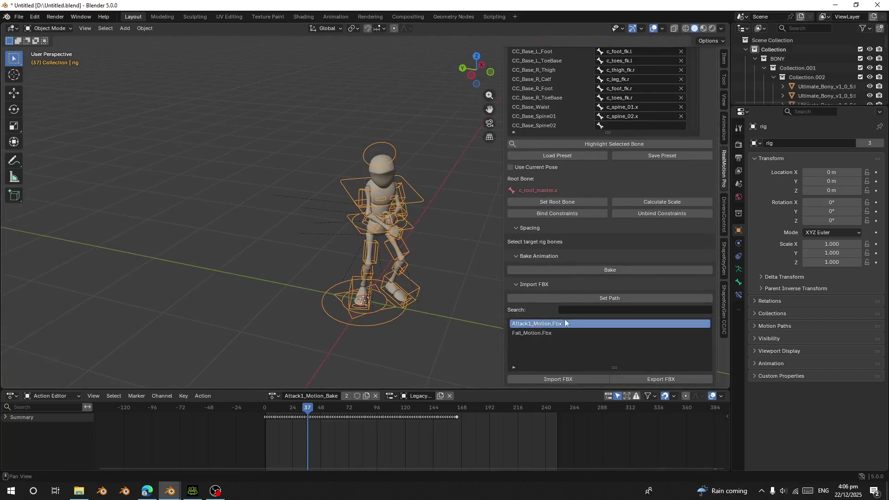
{"action": "left_click", "coordinate": [264, 408]}
{"action": "scroll", "coordinate": [569, 257], "scroll_direction": "up", "scroll_amount": 10}
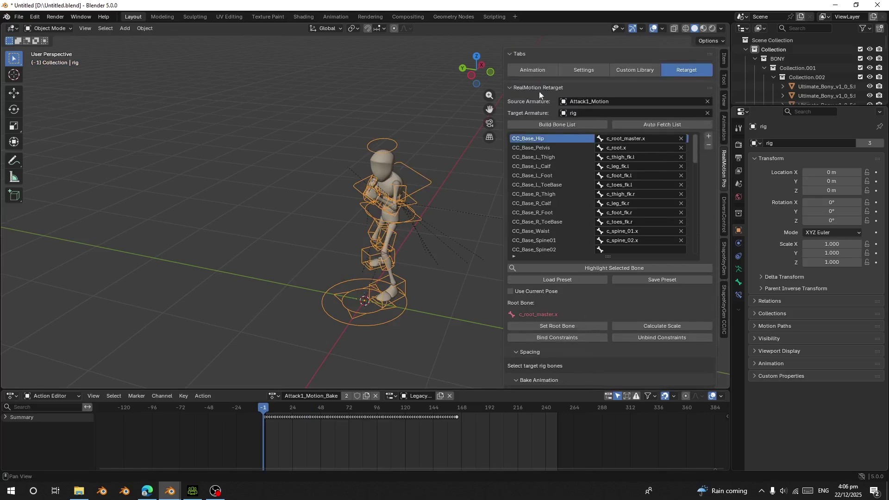
{"action": "left_click", "coordinate": [534, 71]}
{"action": "left_click", "coordinate": [665, 332]}
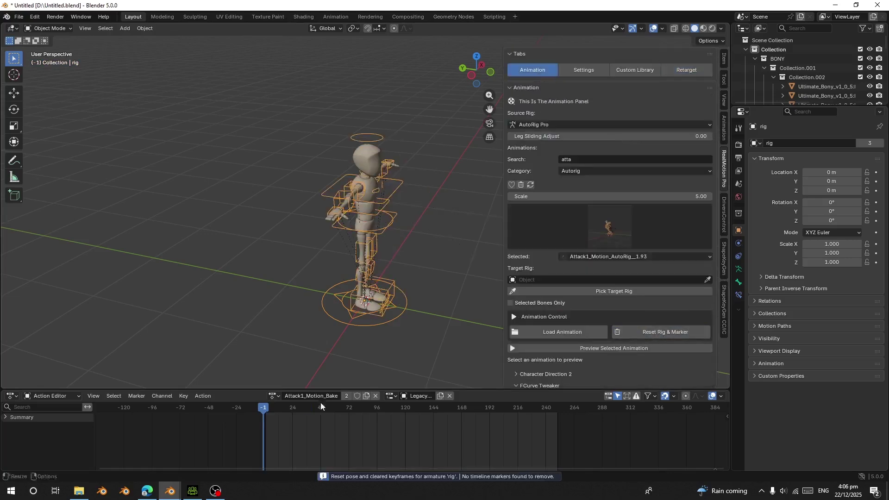
Move the playhead to frame 1 and bring up the Retarget settings
{"action": "left_click_drag", "start_coordinate": [249, 428], "coordinate": [264, 426]}
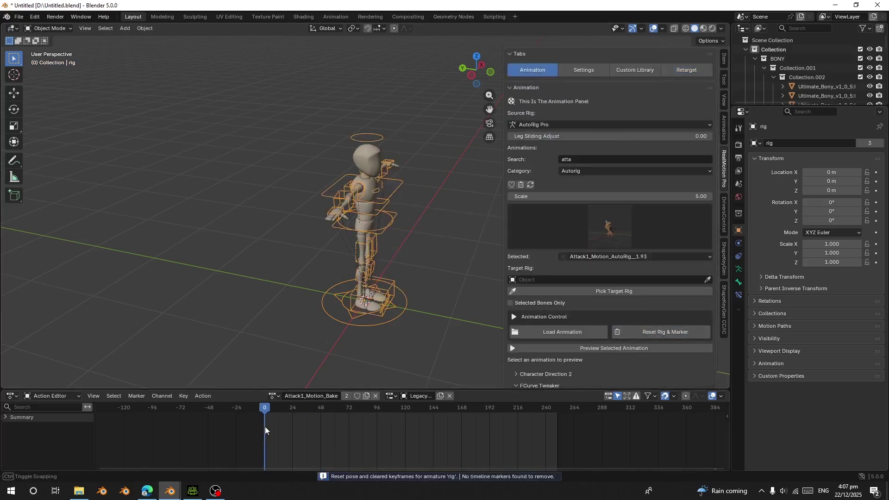
{"action": "key", "text": "Right"}
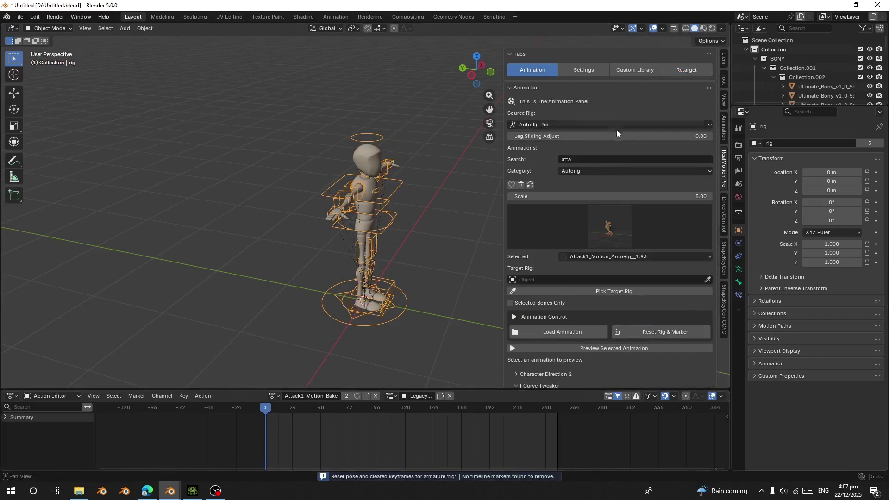
{"action": "left_click", "coordinate": [684, 69]}
{"action": "middle_click_drag", "start_coordinate": [380, 176], "coordinate": [301, 194]}
Import Fall_Motion.Fbx, delete its character mesh, and select its armature
{"action": "scroll", "coordinate": [528, 247], "scroll_direction": "down", "scroll_amount": 10}
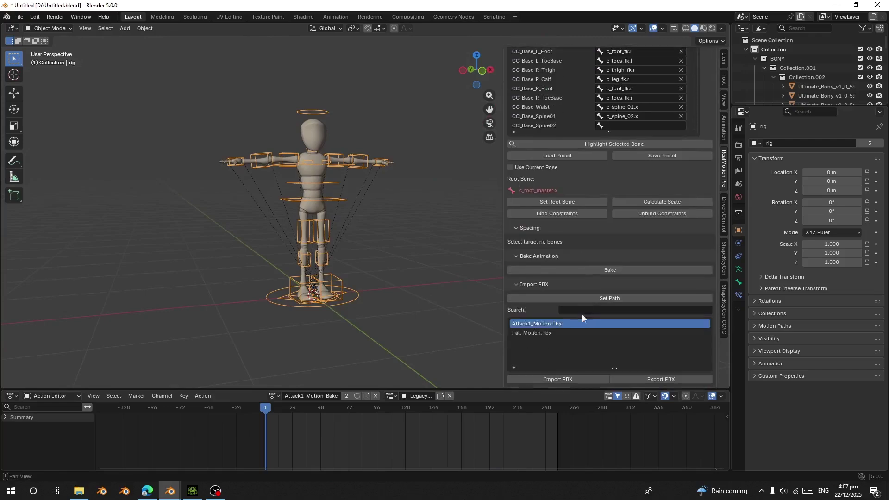
{"action": "left_click", "coordinate": [537, 334]}
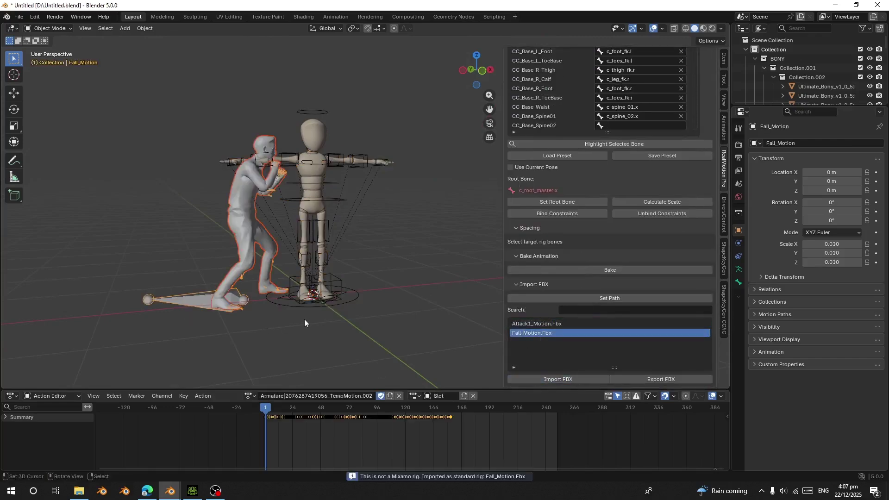
{"action": "left_click", "coordinate": [241, 207]}
{"action": "key", "text": "Delete"}
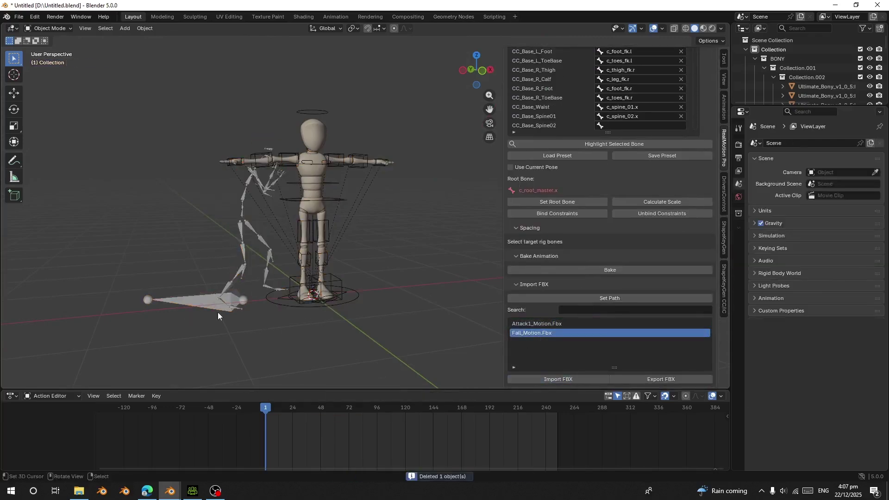
{"action": "left_click", "coordinate": [217, 309]}
Set the Fall_Motion armature as retarget source and play the fall on the rig
{"action": "scroll", "coordinate": [594, 284], "scroll_direction": "up", "scroll_amount": 6}
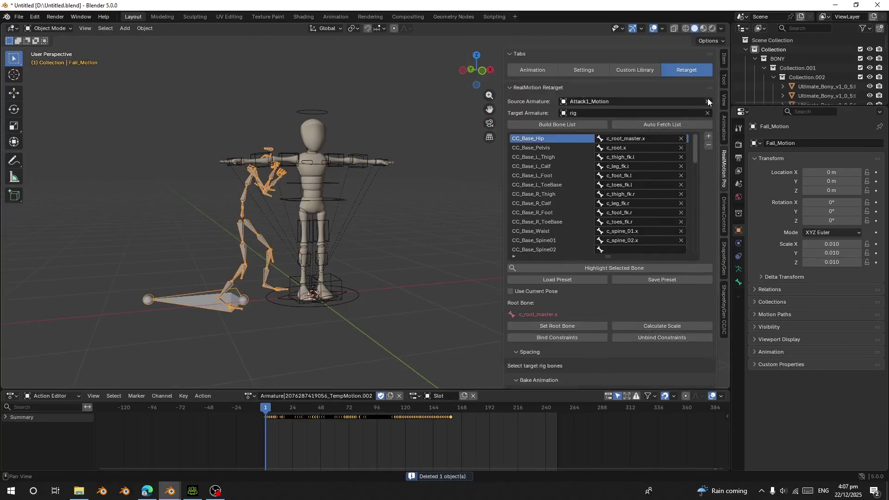
{"action": "left_click", "coordinate": [707, 102]}
{"action": "left_click", "coordinate": [708, 101]}
{"action": "left_click", "coordinate": [220, 297]}
{"action": "scroll", "coordinate": [576, 296], "scroll_direction": "down", "scroll_amount": 6}
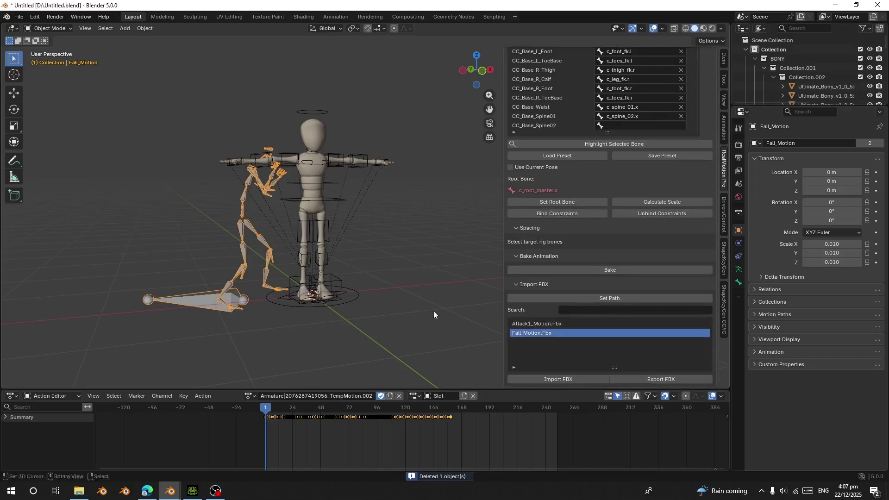
{"action": "key", "text": "space"}
{"action": "middle_click_drag", "start_coordinate": [211, 273], "coordinate": [278, 239]}
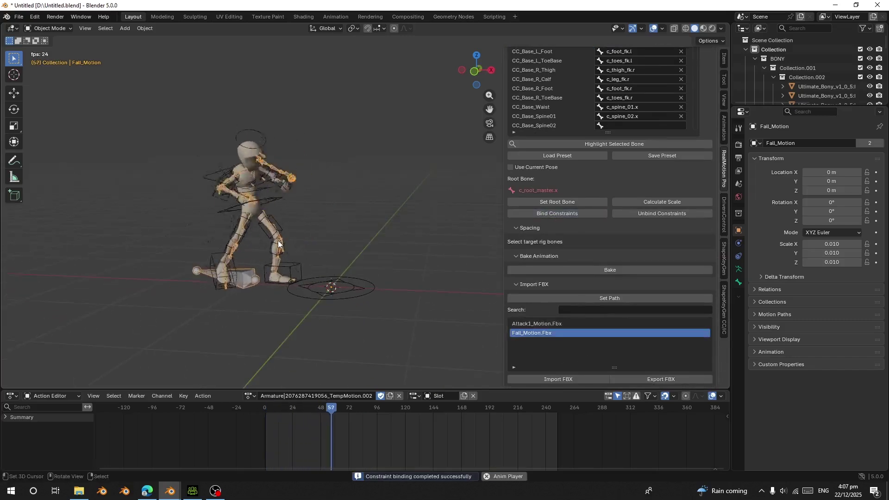
{"action": "key", "text": "space"}
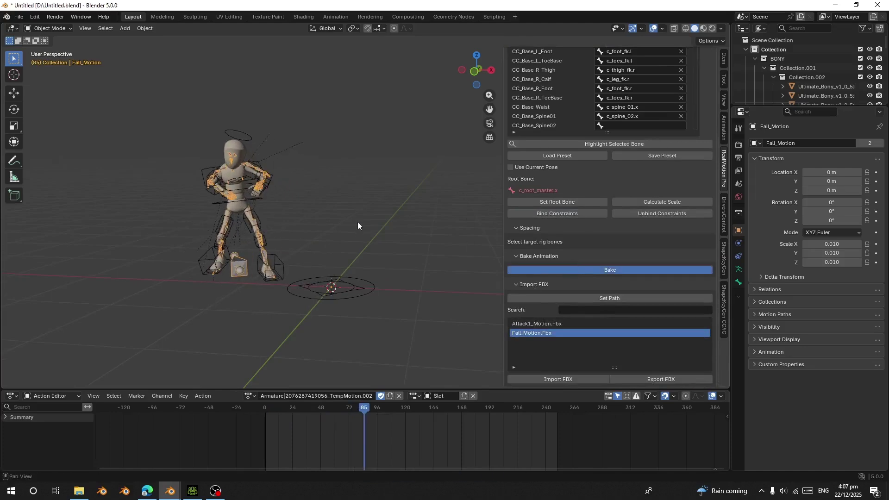
Delete the leftover Fall_Motion armature and play the baked fall animation
{"action": "key", "text": "x"}
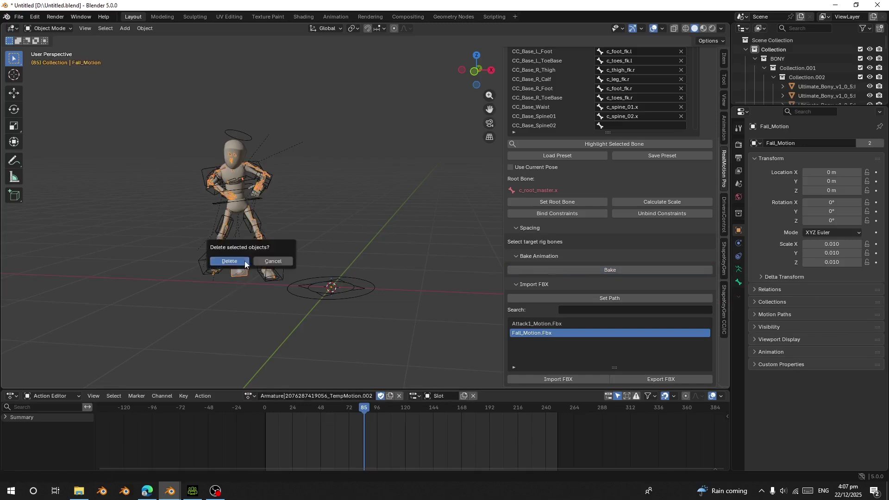
{"action": "left_click", "coordinate": [243, 262]}
{"action": "key", "text": "space"}
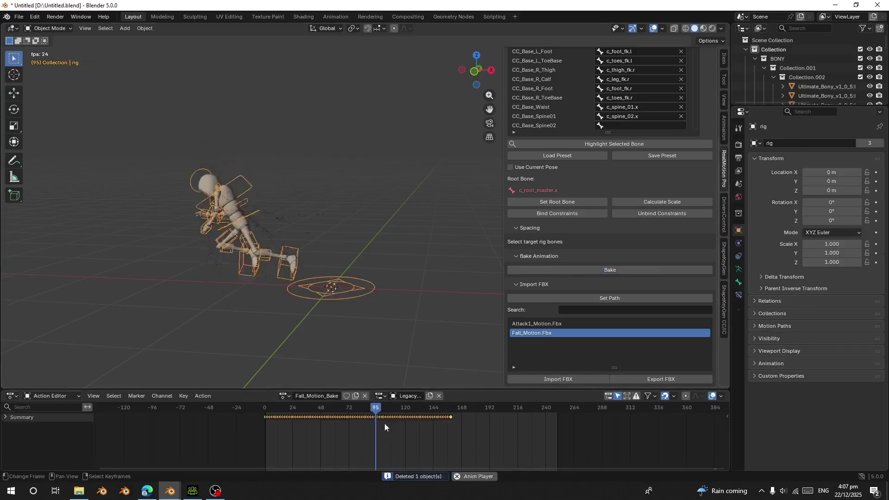
{"action": "key", "text": "space"}
{"action": "scroll", "coordinate": [616, 225], "scroll_direction": "up", "scroll_amount": 10}
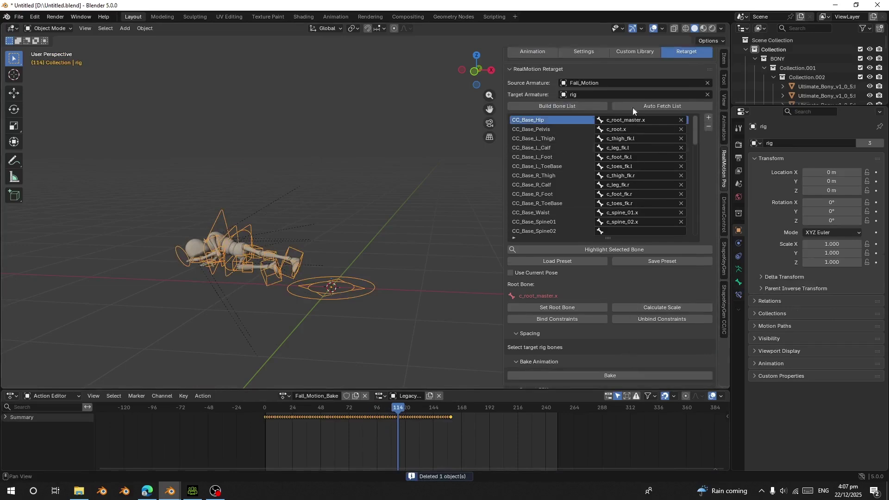
In the Custom Library, frame the rig at the point where it lies down
{"action": "left_click", "coordinate": [634, 70]}
{"action": "mouse_move", "coordinate": [361, 429]}
{"action": "left_mouse_down"}
{"action": "mouse_move", "coordinate": [318, 429]}
{"action": "mouse_move", "coordinate": [369, 428]}
{"action": "left_mouse_up"}
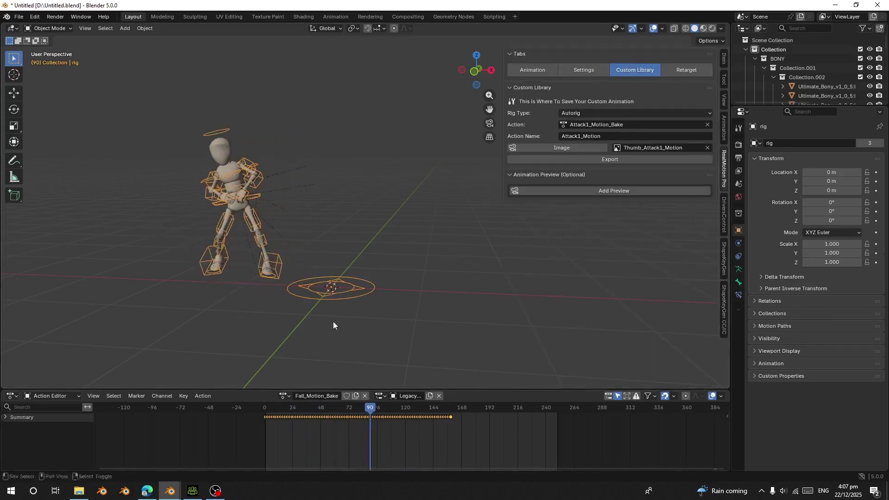
{"action": "middle_click_drag", "start_coordinate": [333, 323], "coordinate": [426, 344], "text": "shift"}
{"action": "scroll", "coordinate": [426, 344], "scroll_direction": "up", "scroll_amount": 2}
{"action": "scroll", "coordinate": [413, 440], "scroll_direction": "up", "scroll_amount": 1}
{"action": "left_click_drag", "start_coordinate": [413, 441], "coordinate": [400, 442]}
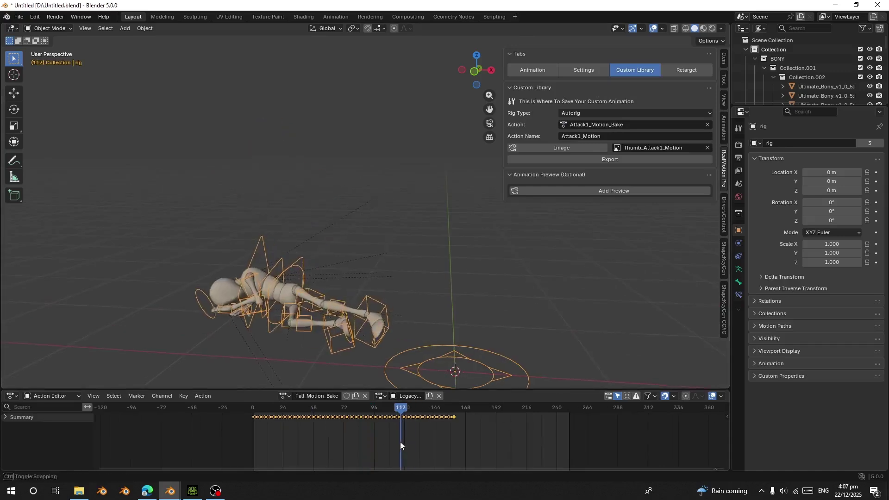
{"action": "middle_click_drag", "start_coordinate": [463, 287], "coordinate": [497, 278]}
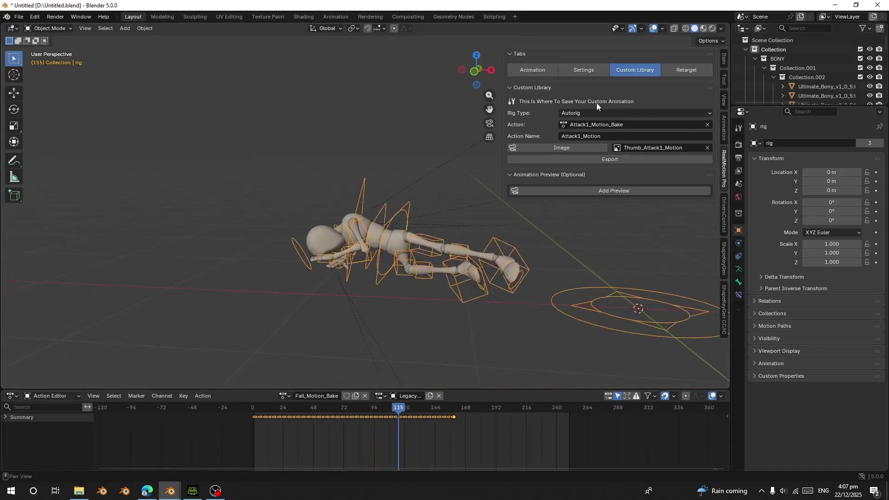
Save Fall_Motion_Bake under the name Fall_Motion with a thumbnail at frame 118
{"action": "left_click", "coordinate": [625, 126]}
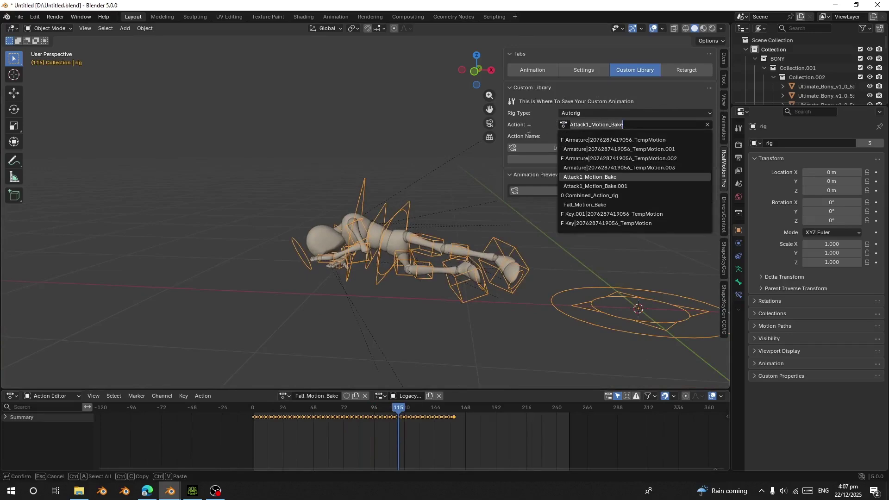
{"action": "type", "text": "fall"}
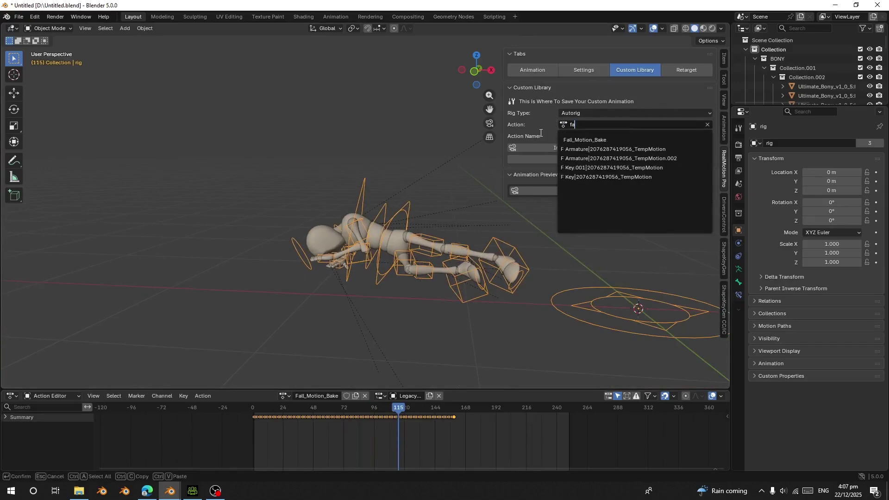
{"action": "left_click", "coordinate": [568, 140]}
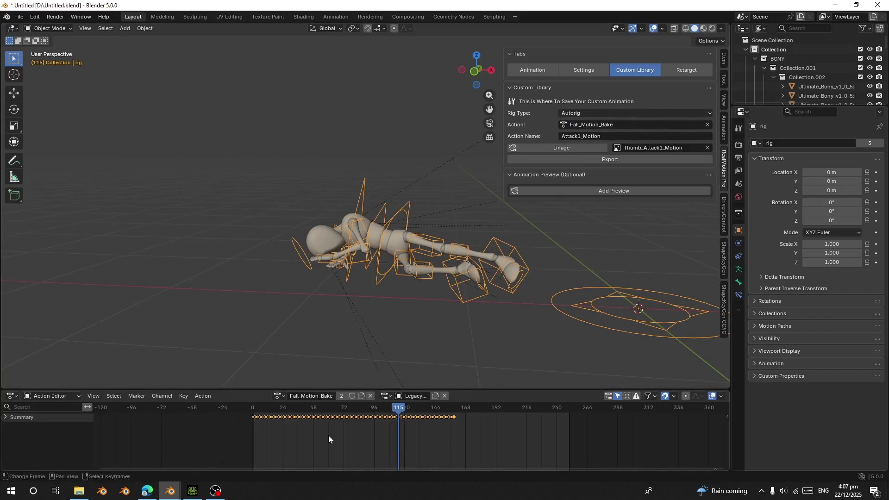
{"action": "left_click_drag", "start_coordinate": [328, 436], "coordinate": [401, 410]}
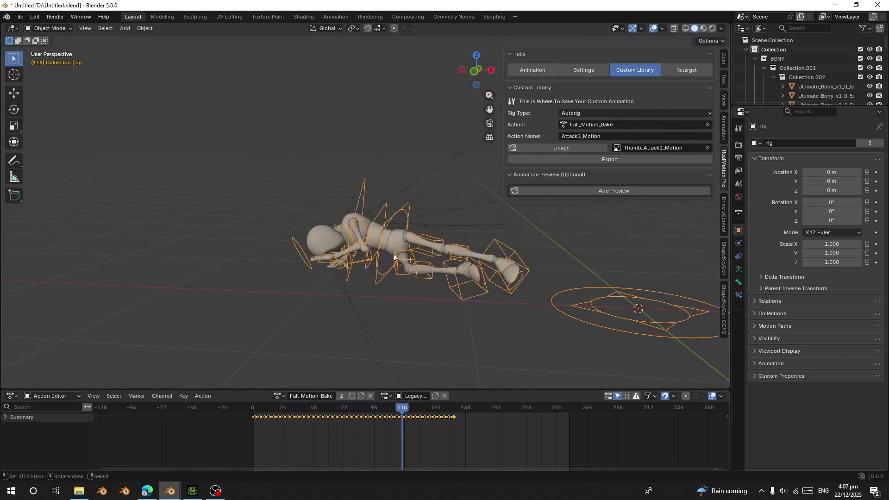
{"action": "left_click", "coordinate": [609, 125]}
{"action": "key", "text": "Return"}
{"action": "left_click", "coordinate": [593, 135]}
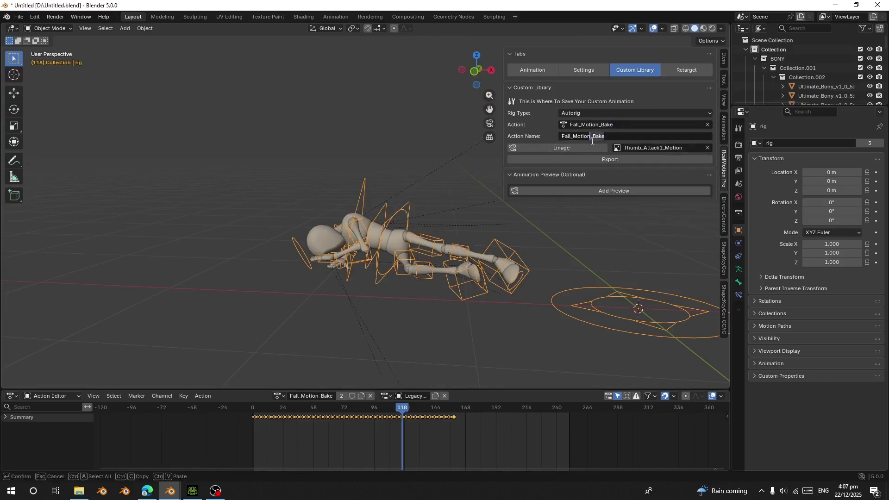
{"action": "key", "text": "Return"}
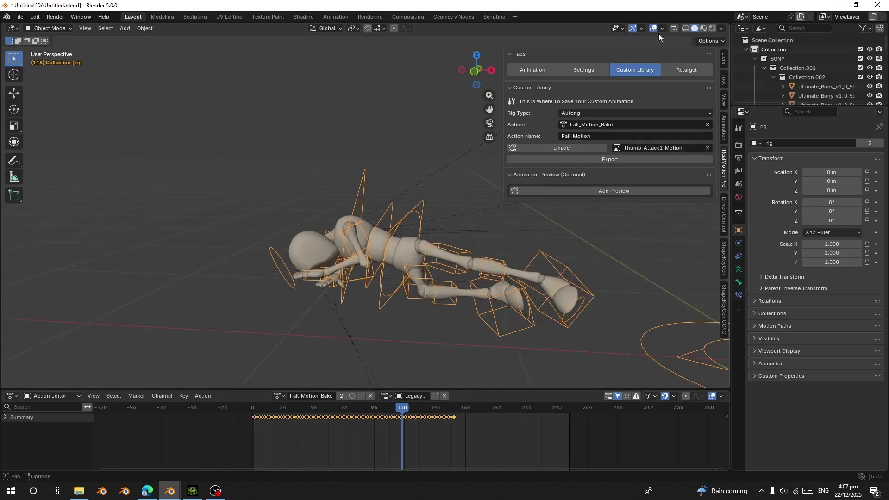
{"action": "left_click", "coordinate": [561, 148]}
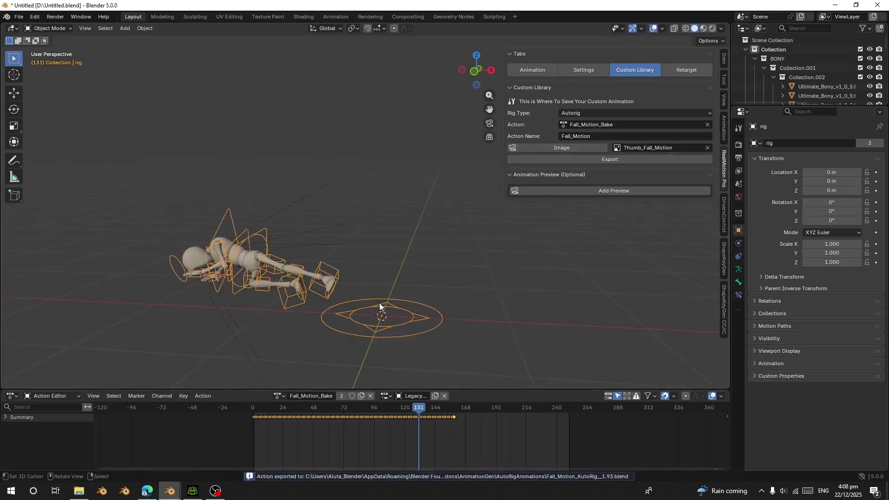
Reset the rig to T-pose and clear its keyframes with Reset Rig & Marker
{"action": "left_click", "coordinate": [527, 71]}
{"action": "left_click", "coordinate": [657, 333]}
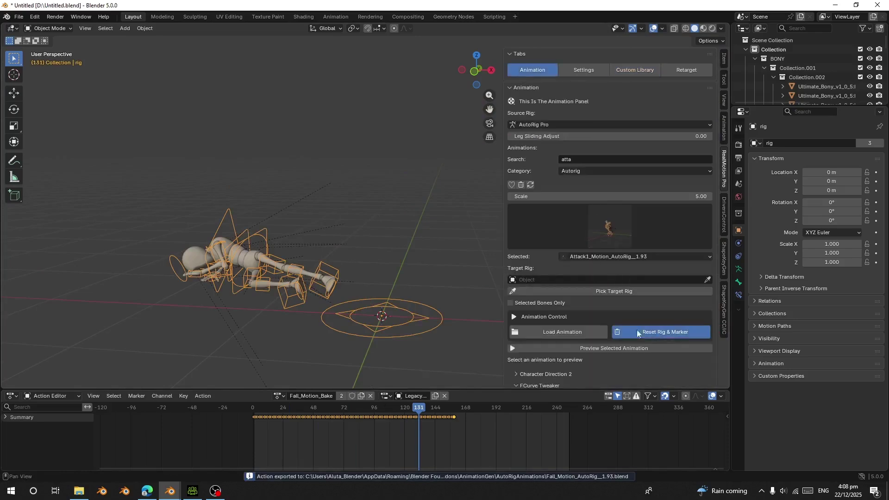
{"action": "middle_click_drag", "start_coordinate": [402, 288], "coordinate": [360, 289], "text": "shift"}
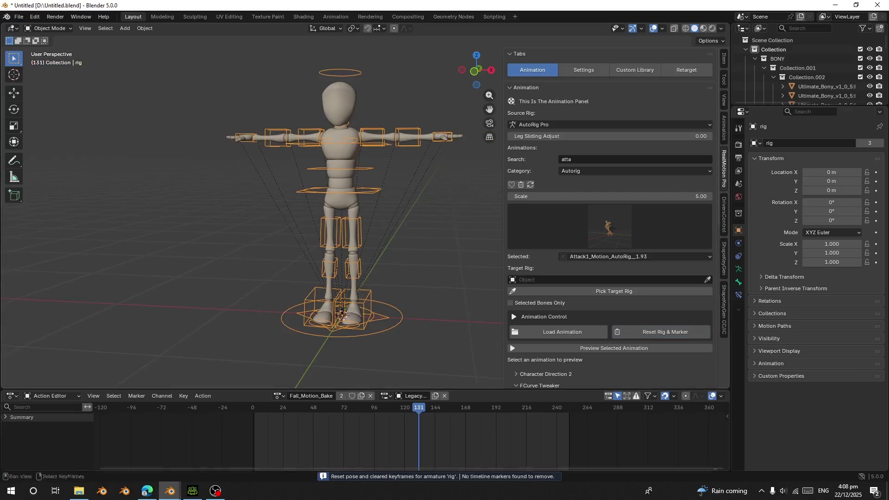
{"action": "mouse_move", "coordinate": [182, 483]}
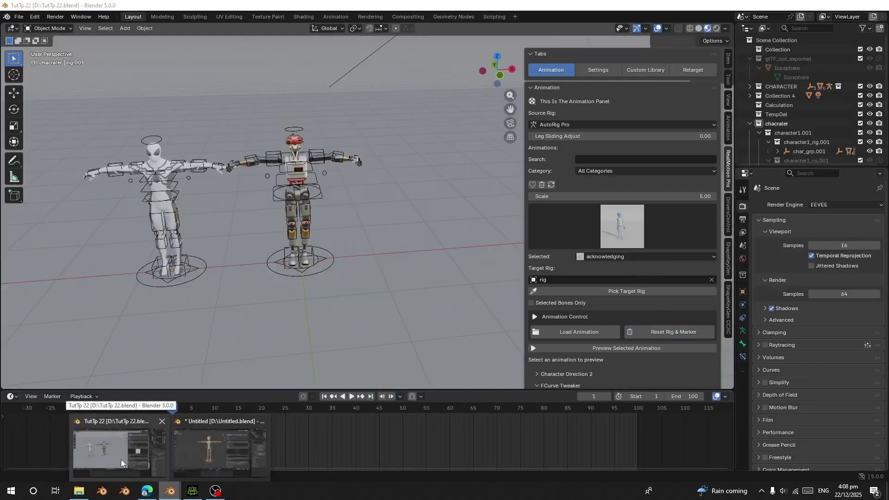
In the TutTp 22 window, set the animation category to Autorig
{"action": "left_click", "coordinate": [121, 460]}
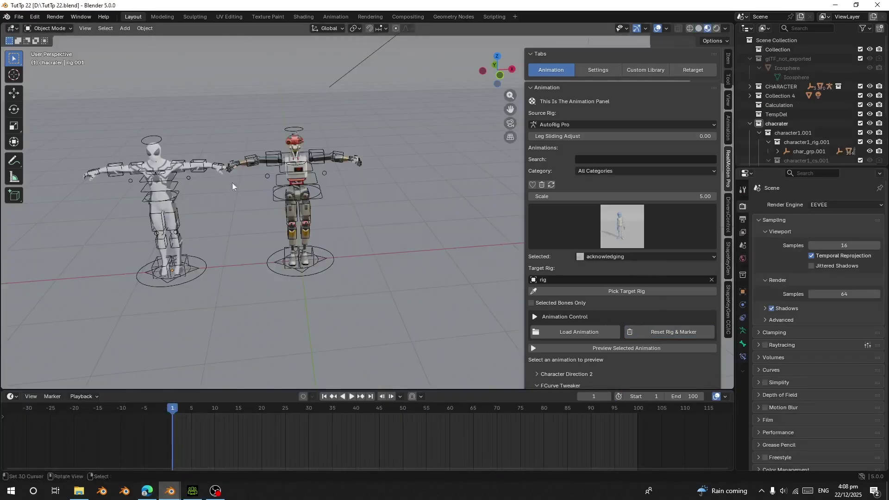
{"action": "middle_click_drag", "start_coordinate": [232, 182], "coordinate": [271, 169], "text": "shift"}
{"action": "left_click", "coordinate": [603, 171]}
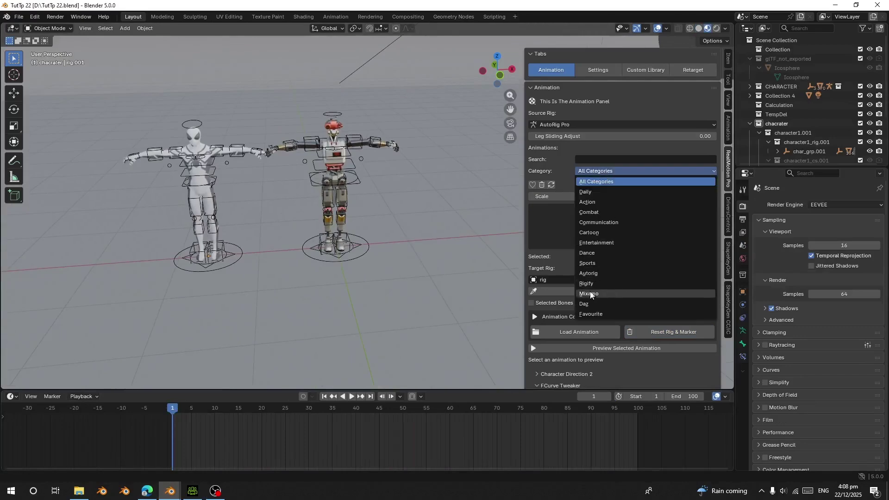
{"action": "left_click", "coordinate": [594, 274]}
{"action": "left_click", "coordinate": [589, 235]}
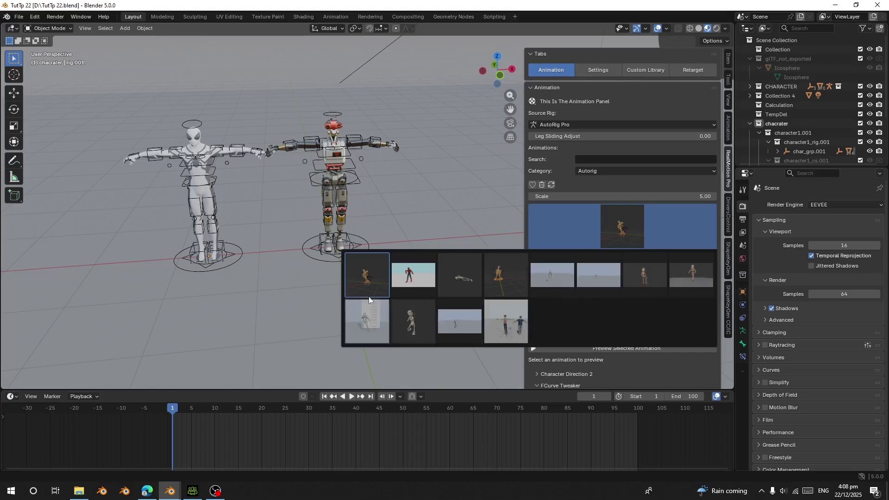
Pick the Fall_Motion_AutoRig_1.93 thumbnail from the animation grid
{"action": "left_click", "coordinate": [609, 230]}
{"action": "left_click", "coordinate": [469, 276]}
{"action": "left_click", "coordinate": [634, 245]}
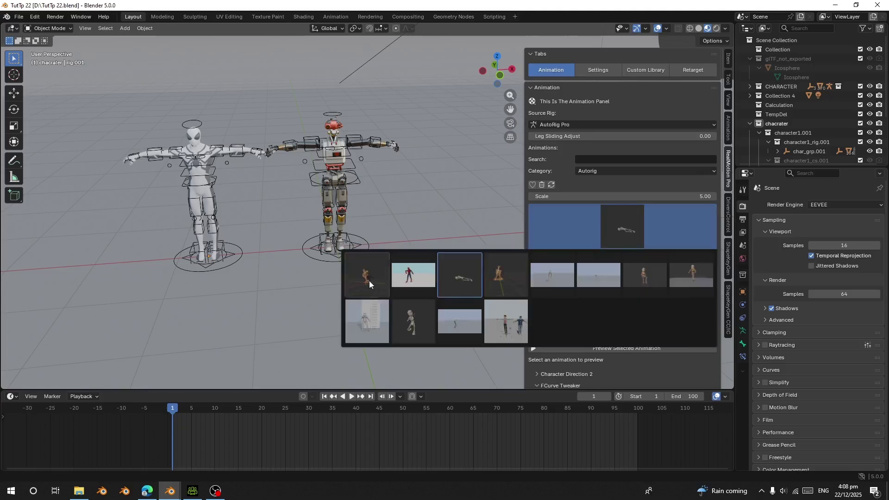
{"action": "left_click", "coordinate": [367, 278]}
{"action": "left_click", "coordinate": [596, 228]}
{"action": "left_click", "coordinate": [466, 274]}
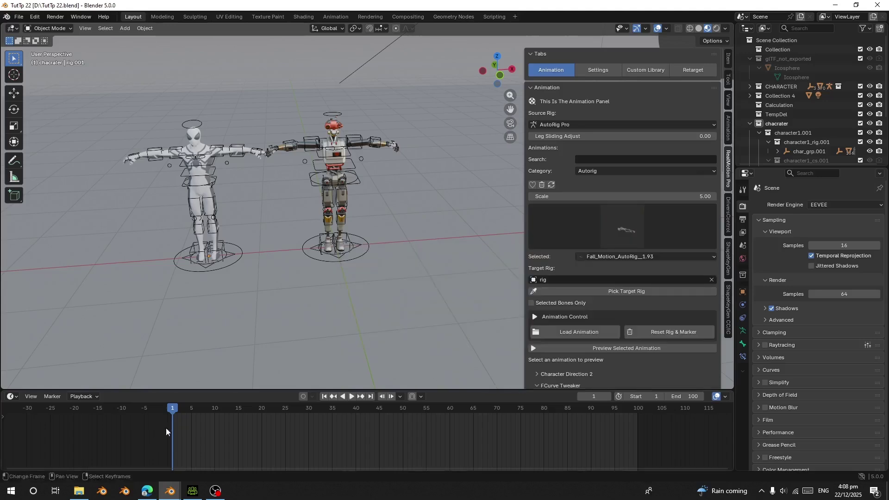
Glance at the Untitled window, then return to TutTp 22 and frame both characters
{"action": "mouse_move", "coordinate": [168, 494]}
{"action": "left_click", "coordinate": [193, 447]}
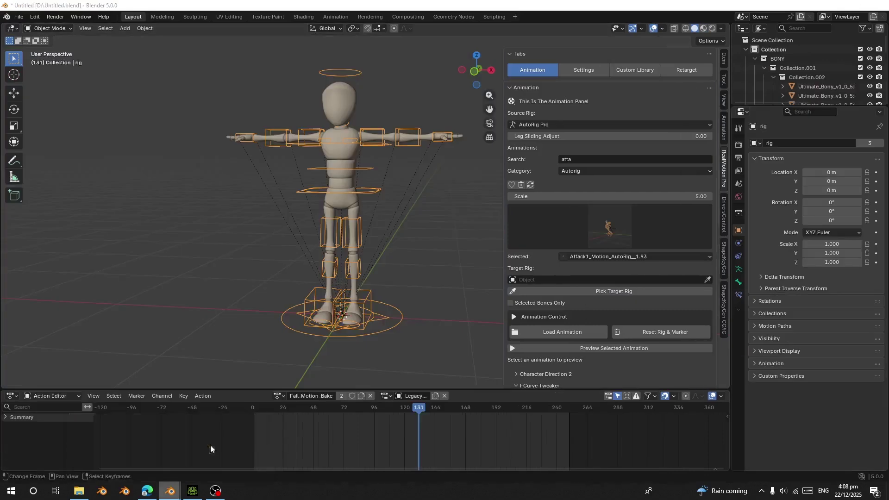
{"action": "mouse_move", "coordinate": [169, 491]}
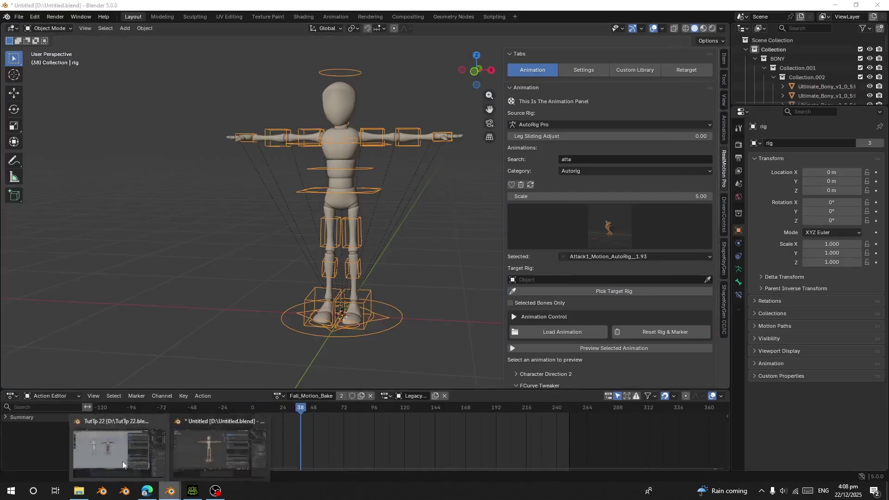
{"action": "left_click", "coordinate": [122, 461]}
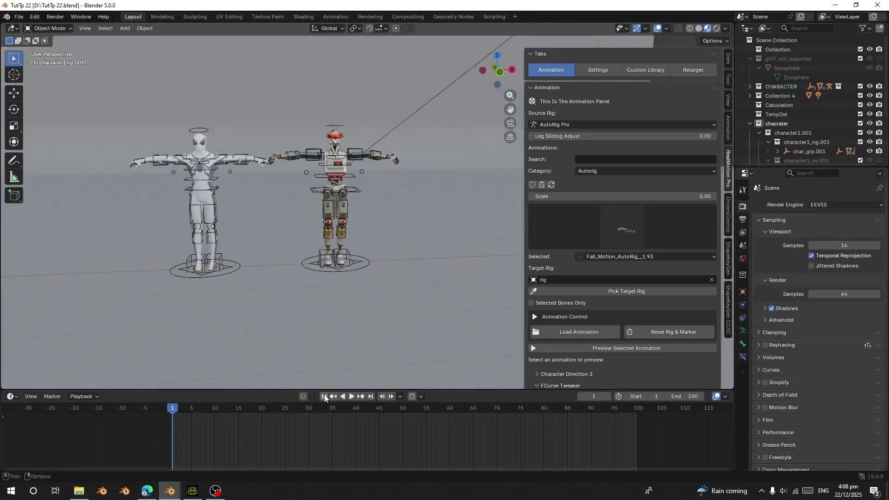
{"action": "middle_click_drag", "start_coordinate": [298, 235], "coordinate": [228, 174]}
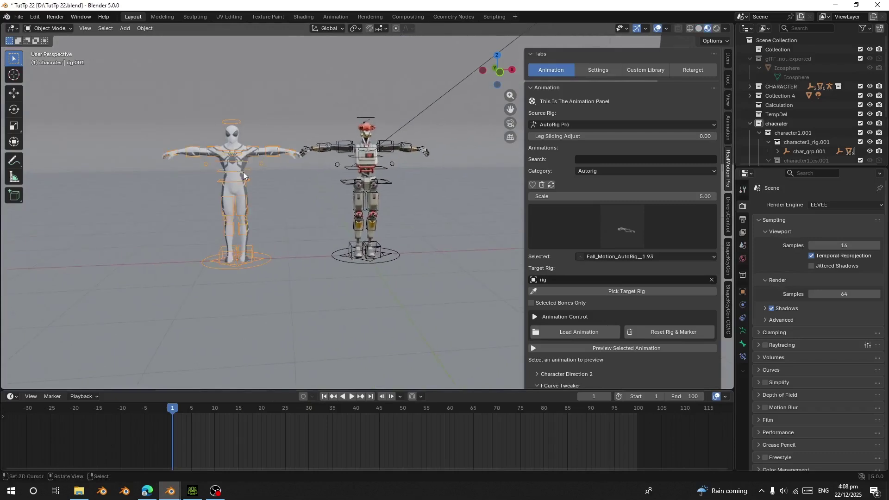
Load the fall animation onto rig.001 with AutoRig Pro as the source rig
{"action": "left_click", "coordinate": [574, 122]}
{"action": "left_click", "coordinate": [572, 124]}
{"action": "left_click", "coordinate": [551, 291]}
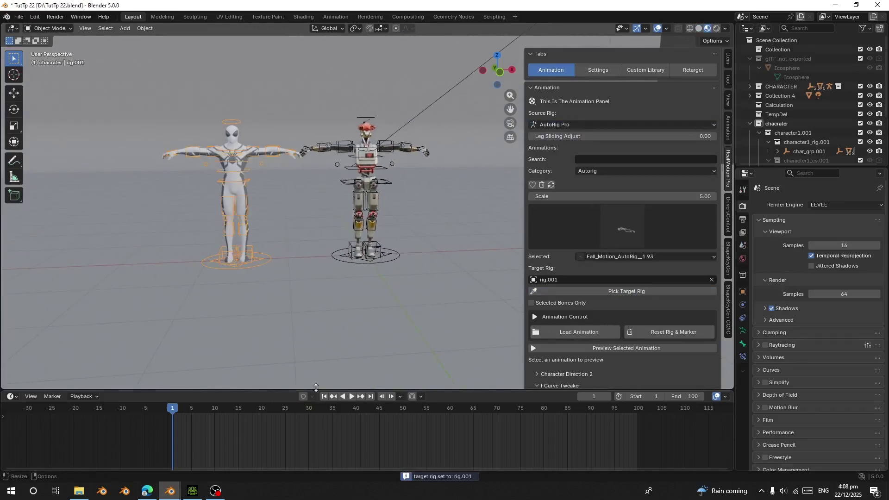
{"action": "scroll", "coordinate": [308, 304], "scroll_direction": "up", "scroll_amount": 2}
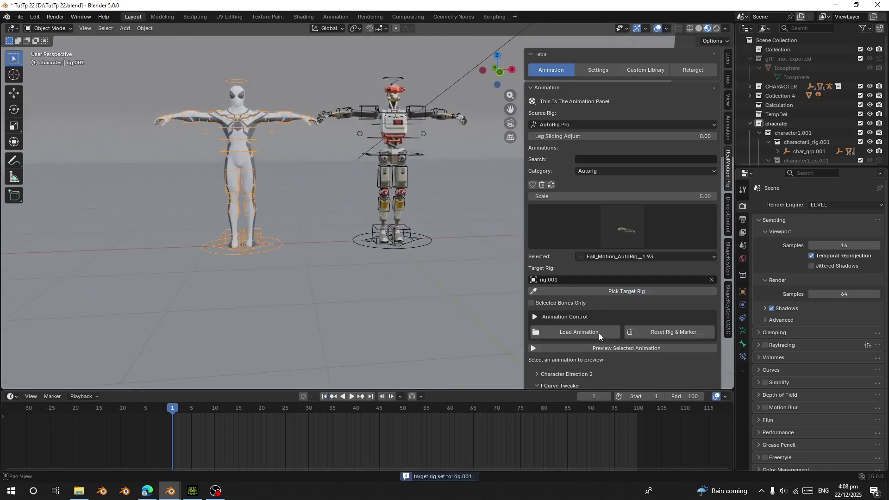
{"action": "left_click", "coordinate": [575, 332]}
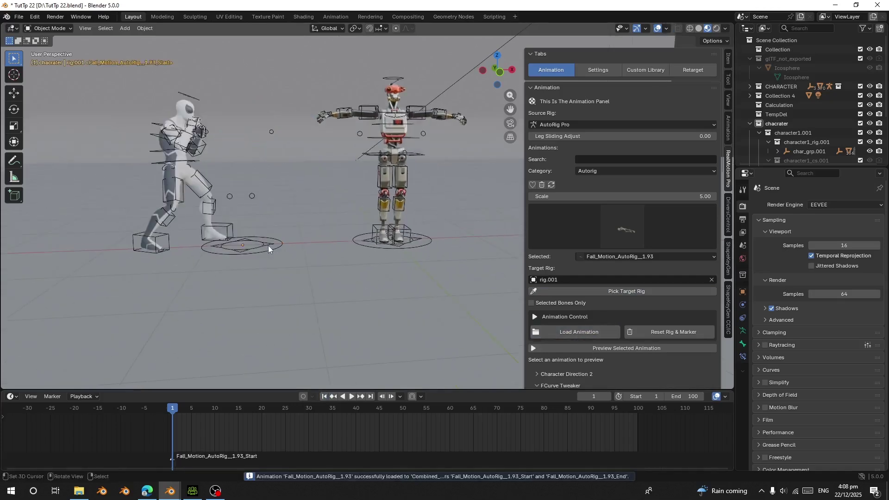
Move the left character's rig to the origin, play the fall, then select the robot's rig
{"action": "left_click", "coordinate": [226, 228]}
{"action": "key", "text": "alt+g"}
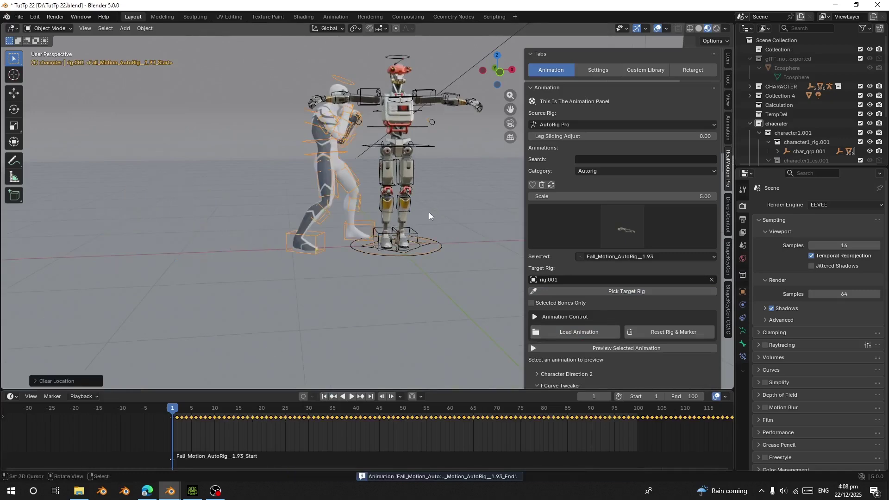
{"action": "middle_click_drag", "start_coordinate": [396, 213], "coordinate": [320, 174], "text": "shift"}
{"action": "key", "text": "space"}
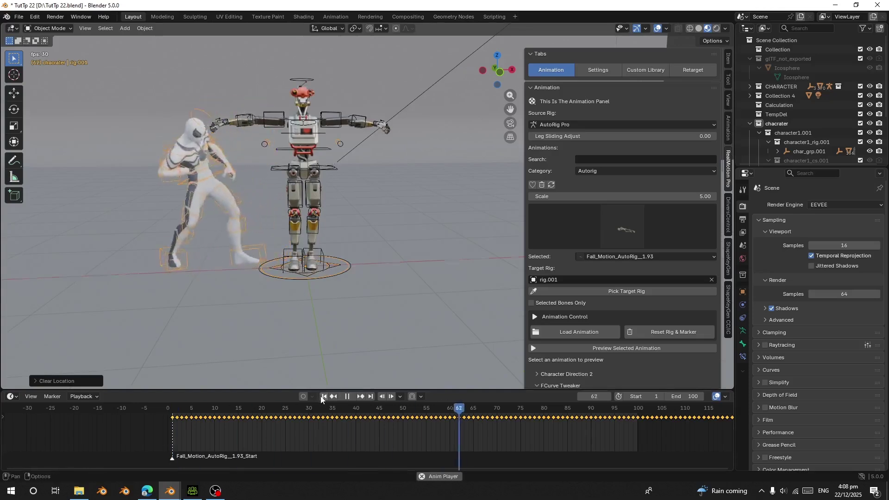
{"action": "key", "text": "Escape"}
{"action": "left_click", "coordinate": [331, 167]}
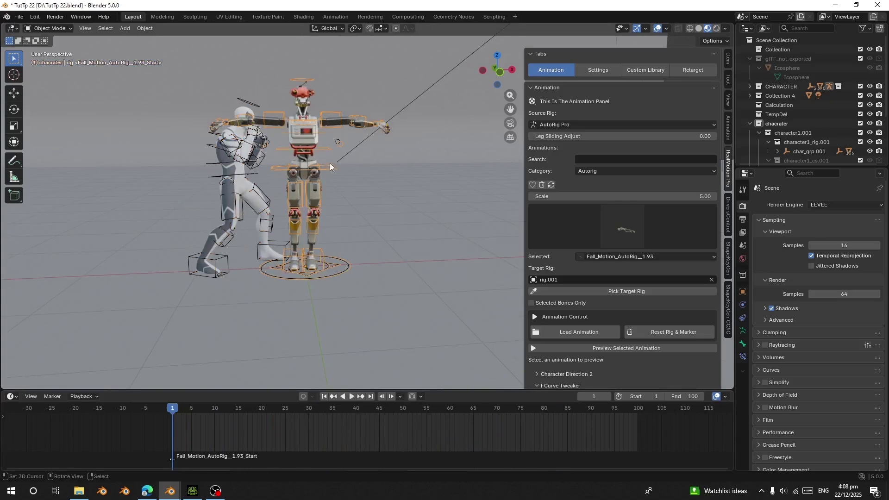
Load the Attack1 AutoRig motion from RealMotion Pro onto the robot's target rig 'rig'
{"action": "left_click", "coordinate": [602, 258]}
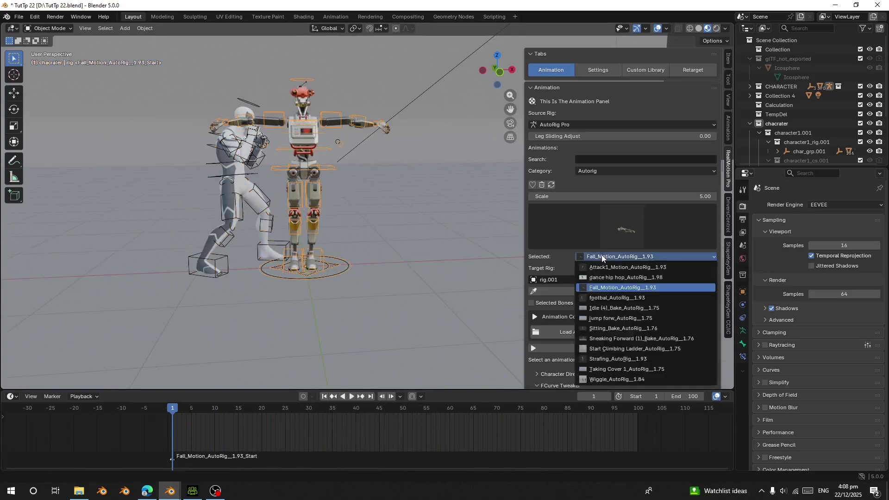
{"action": "left_click", "coordinate": [596, 248]}
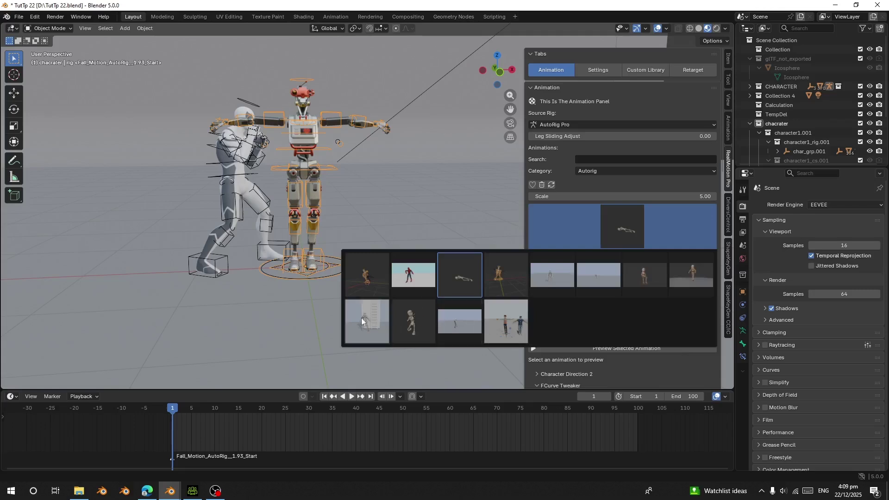
{"action": "left_click", "coordinate": [371, 281]}
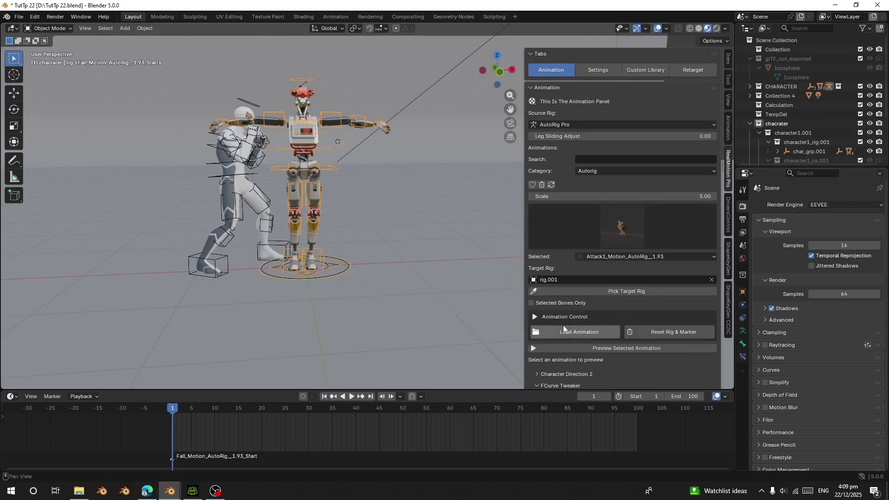
{"action": "left_click", "coordinate": [574, 295]}
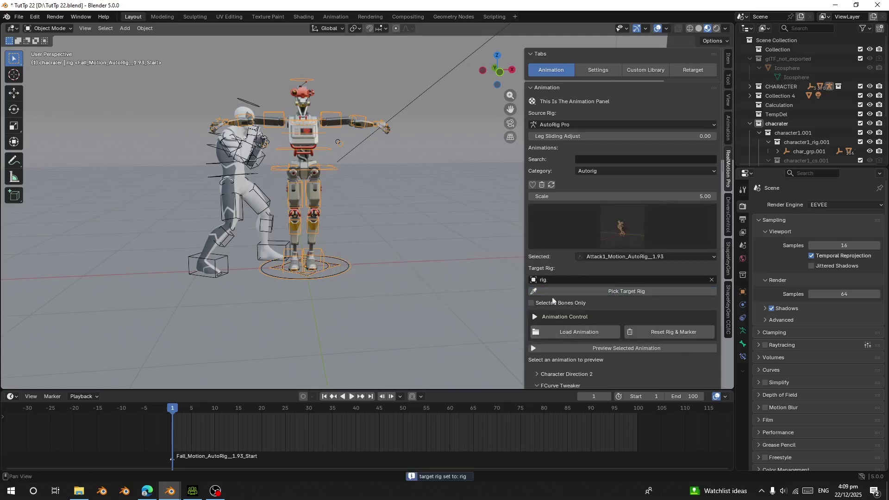
{"action": "left_click", "coordinate": [562, 327]}
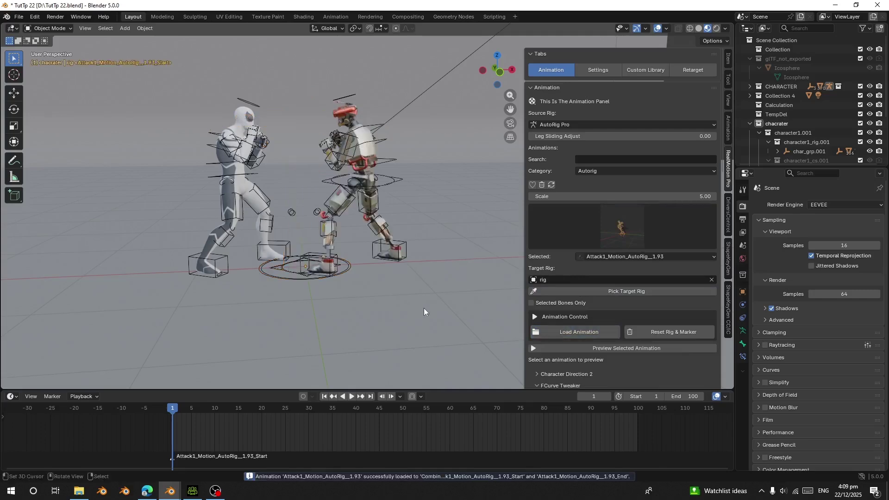
Preview the Attack1 attack against the white character in rendered shading
{"action": "key", "text": "space"}
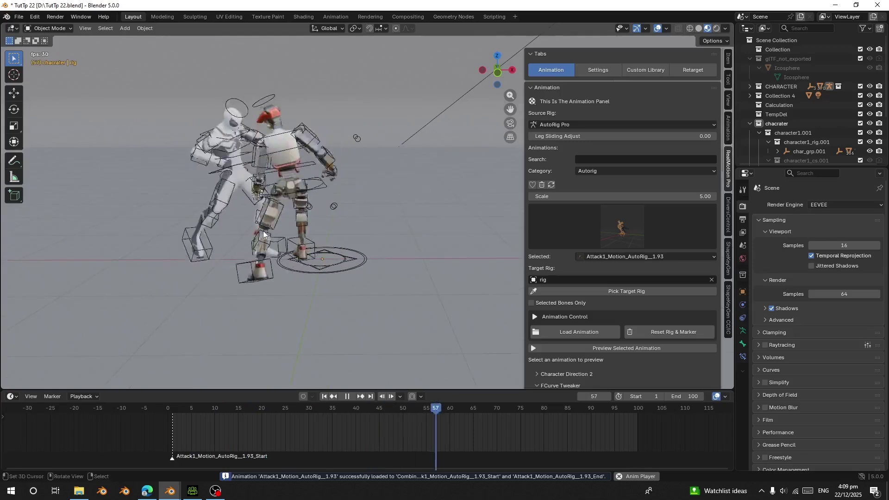
{"action": "key", "text": "z"}
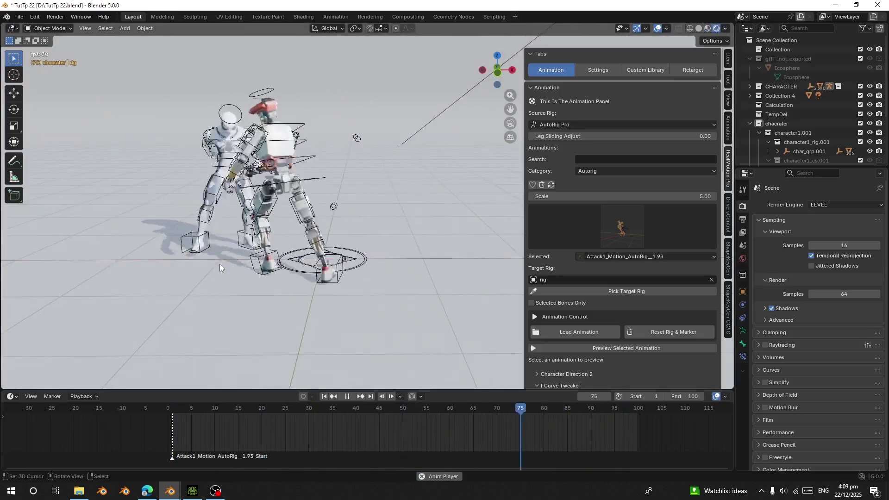
{"action": "key", "text": "space"}
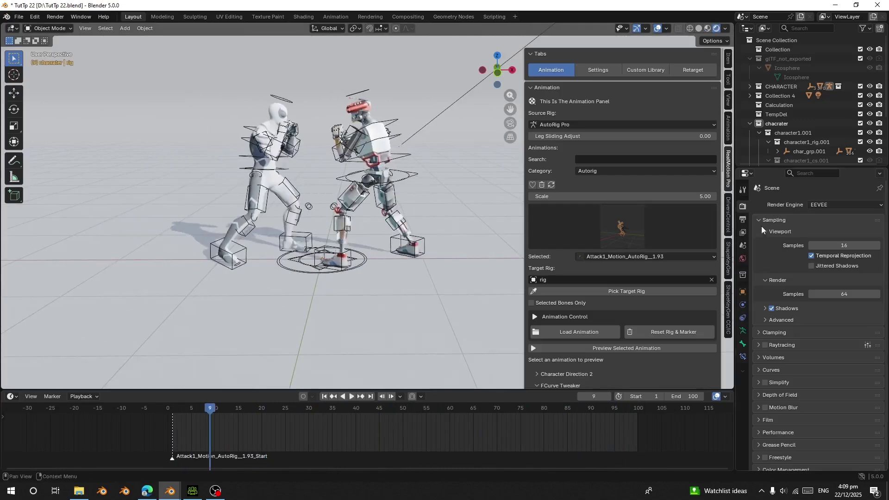
{"action": "left_click", "coordinate": [743, 220]}
Set the scene frame rate to 24 fps and play the fight back
{"action": "left_click", "coordinate": [828, 289]}
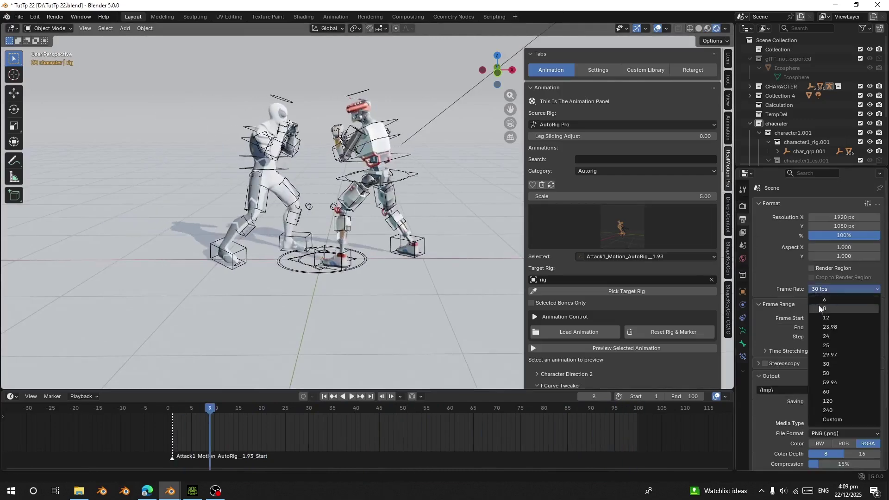
{"action": "left_click", "coordinate": [825, 336]}
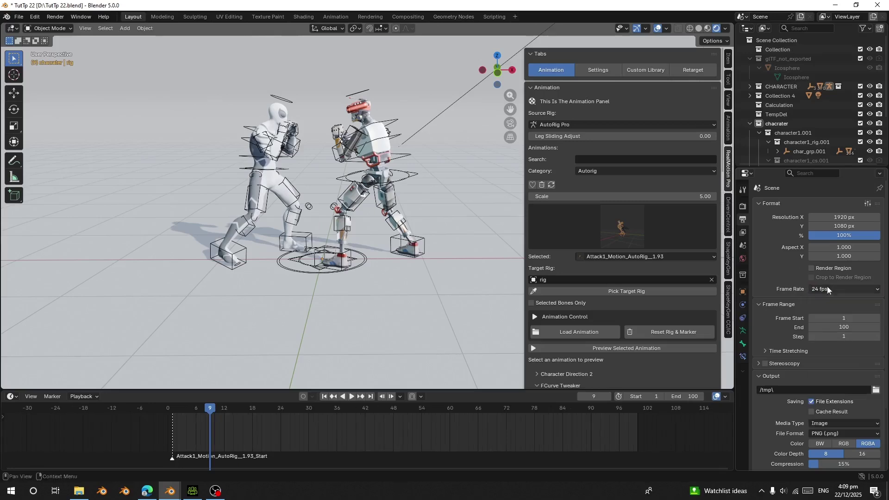
{"action": "key", "text": "space"}
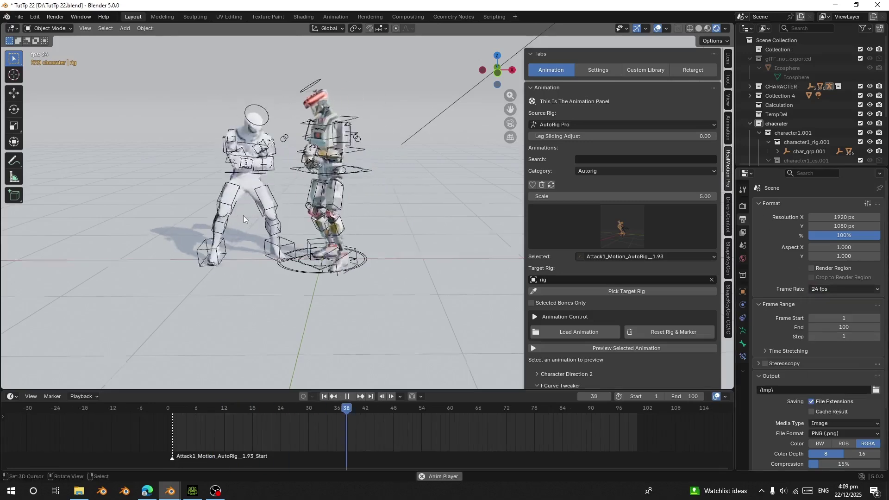
{"action": "middle_click_drag", "start_coordinate": [243, 216], "coordinate": [274, 163]}
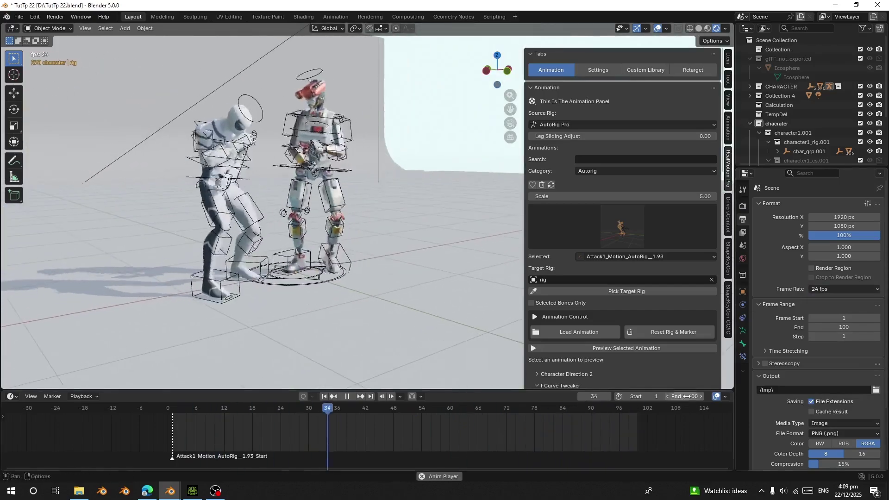
{"action": "scroll", "coordinate": [684, 441], "scroll_direction": "down", "scroll_amount": 5}
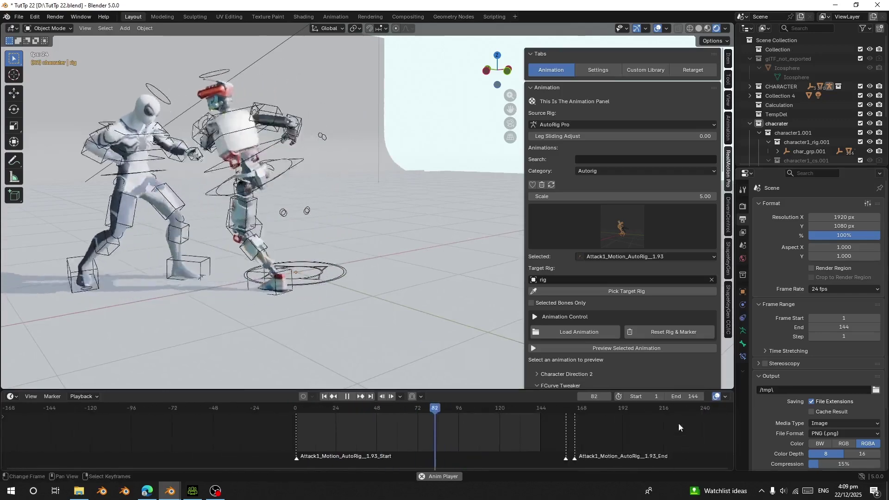
Extend the scene end frame to 164 and watch the full fight from several angles
{"action": "left_click_drag", "start_coordinate": [693, 397], "coordinate": [732, 396]}
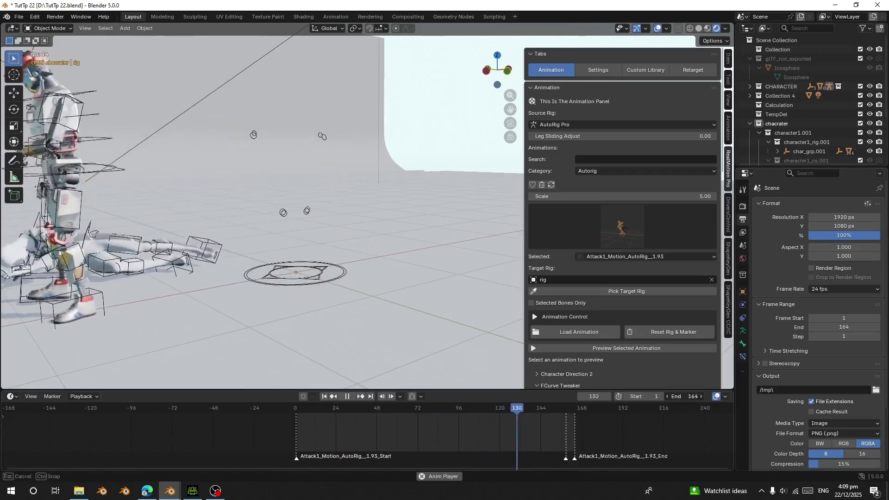
{"action": "middle_click_drag", "start_coordinate": [115, 275], "coordinate": [202, 248]}
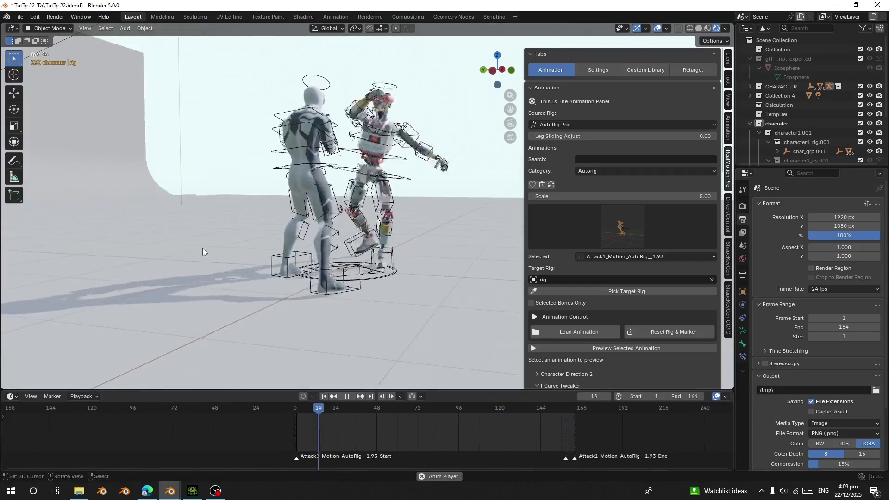
{"action": "middle_click_drag", "start_coordinate": [224, 167], "coordinate": [144, 215]}
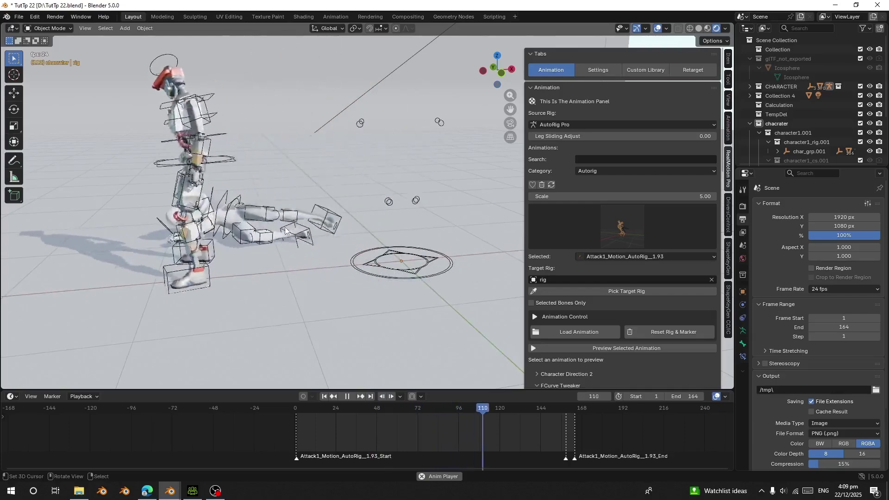
{"action": "middle_click_drag", "start_coordinate": [285, 227], "coordinate": [298, 191]}
{"action": "scroll", "coordinate": [321, 211], "scroll_direction": "up", "scroll_amount": 3}
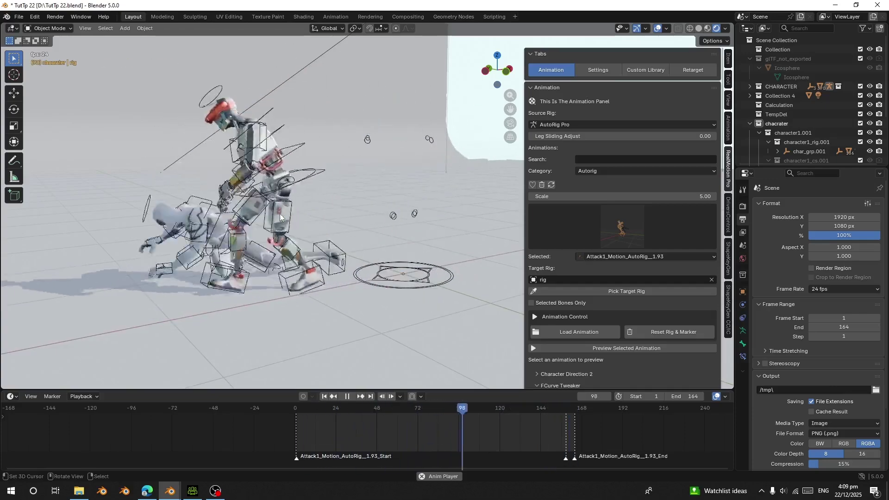
At frame 67, select the white character's rig.001 and enter Pose Mode
{"action": "left_click_drag", "start_coordinate": [324, 412], "coordinate": [410, 426]}
{"action": "scroll", "coordinate": [325, 262], "scroll_direction": "up", "scroll_amount": 6}
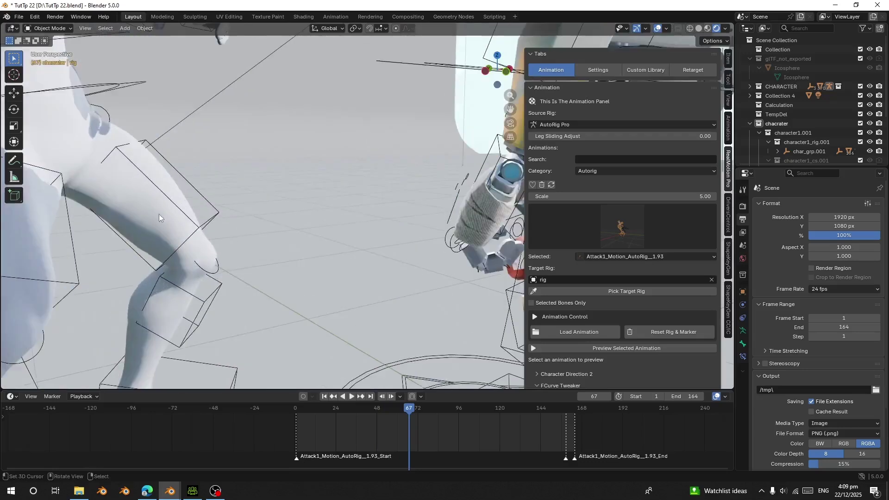
{"action": "middle_click_drag", "start_coordinate": [208, 200], "coordinate": [248, 160]}
{"action": "left_click", "coordinate": [248, 157]}
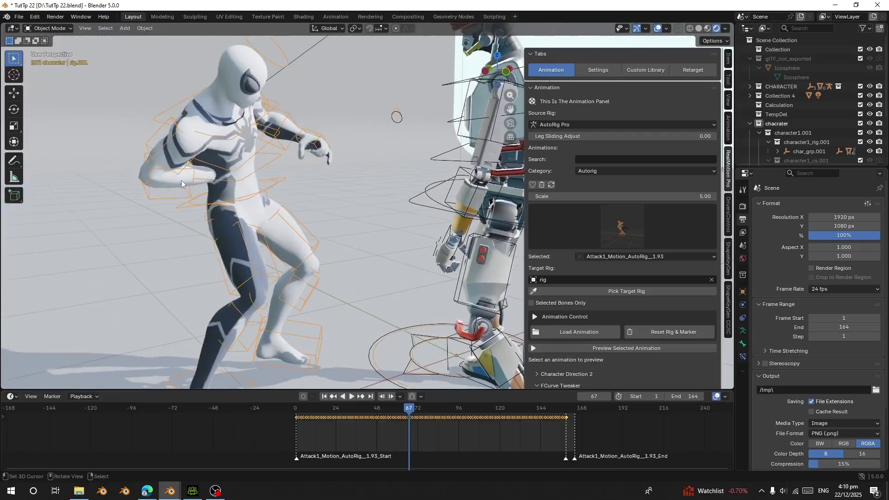
{"action": "middle_click_drag", "start_coordinate": [185, 176], "coordinate": [158, 152]}
{"action": "left_click", "coordinate": [49, 59]}
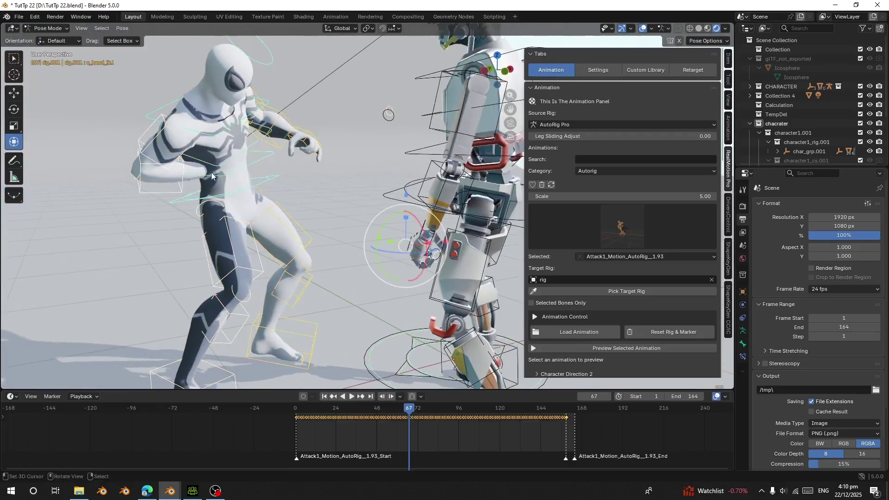
{"action": "middle_click_drag", "start_coordinate": [212, 179], "coordinate": [156, 200]}
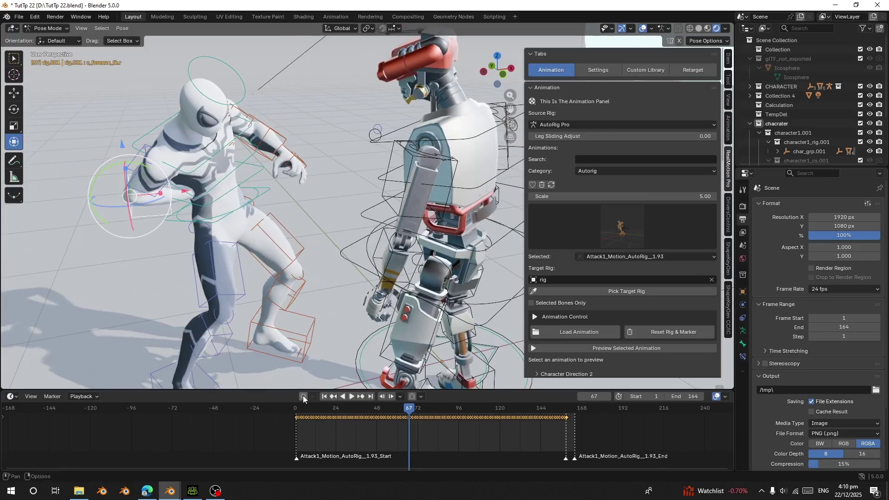
{"action": "scroll", "coordinate": [535, 328], "scroll_direction": "down", "scroll_amount": 15}
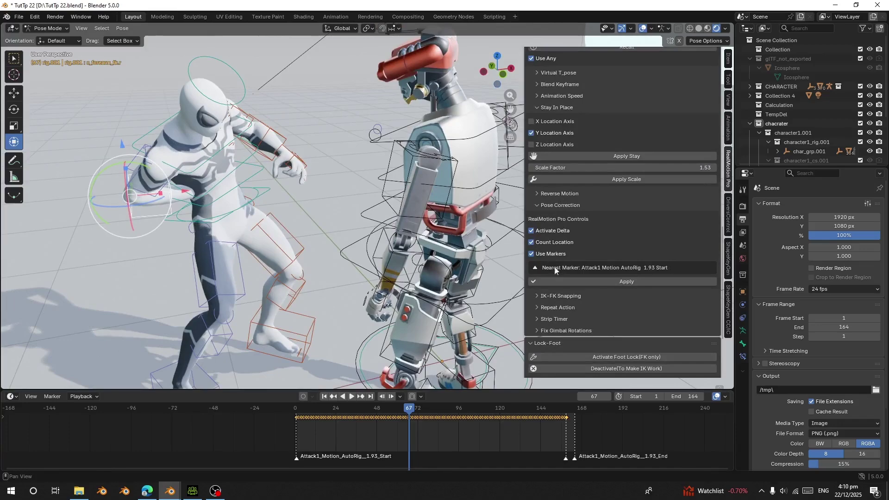
{"action": "middle_click_drag", "start_coordinate": [169, 204], "coordinate": [159, 209]}
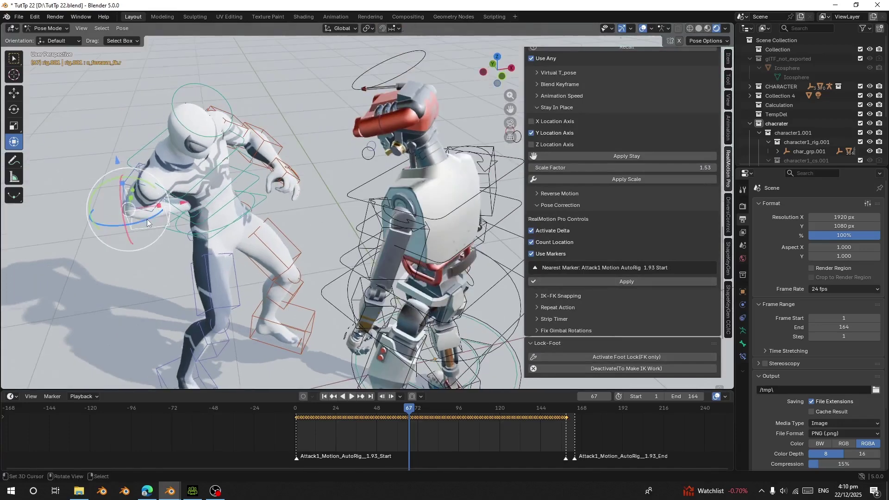
Rotate the white character's right arm bone about -19 degrees to react to the attack
{"action": "left_click_drag", "start_coordinate": [147, 222], "coordinate": [149, 226]}
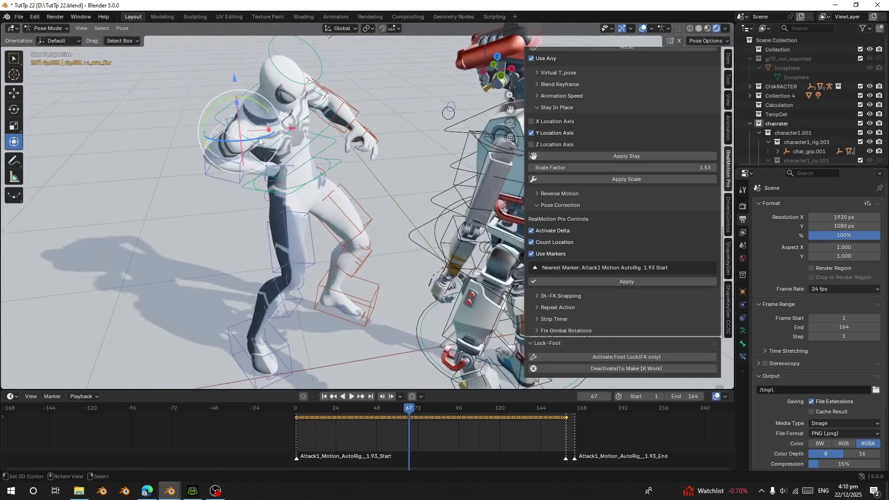
{"action": "left_click_drag", "start_coordinate": [260, 143], "coordinate": [254, 141]}
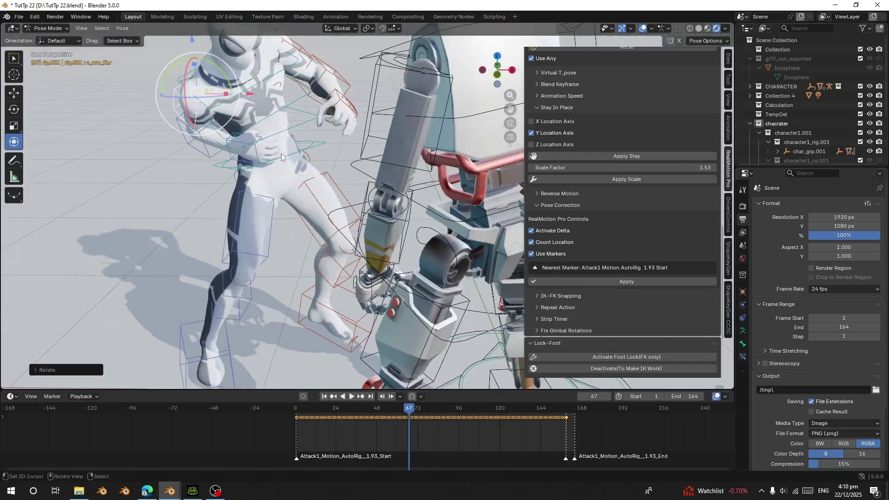
{"action": "left_click_drag", "start_coordinate": [245, 139], "coordinate": [238, 136]}
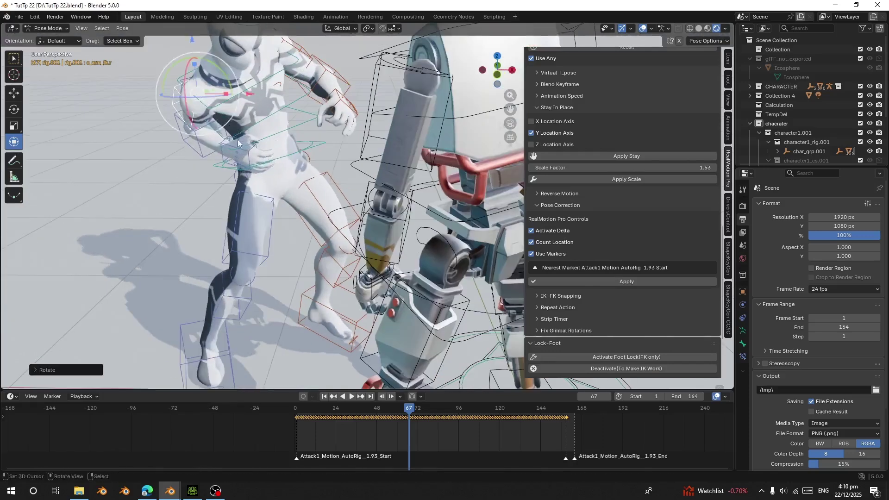
{"action": "middle_click_drag", "start_coordinate": [239, 136], "coordinate": [297, 190]}
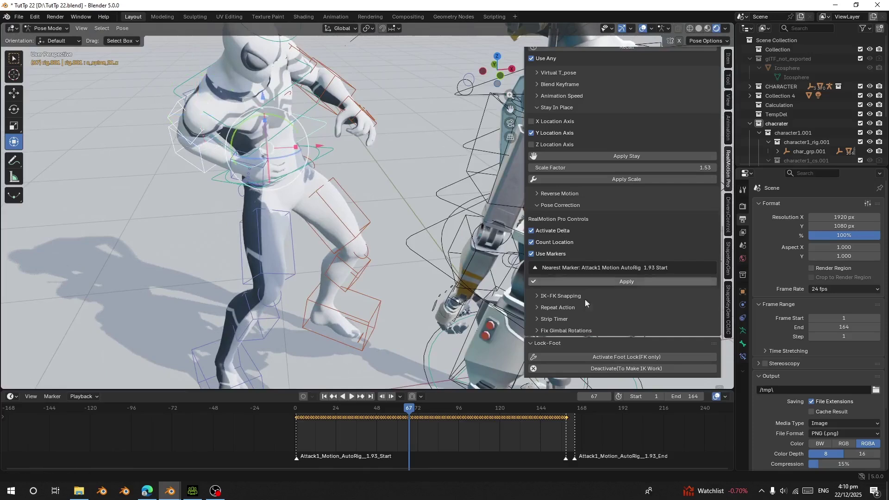
Apply the pose adjustment over frames 1–164 in RealMotion Pro Controls and play back to check it
{"action": "left_click", "coordinate": [593, 282]}
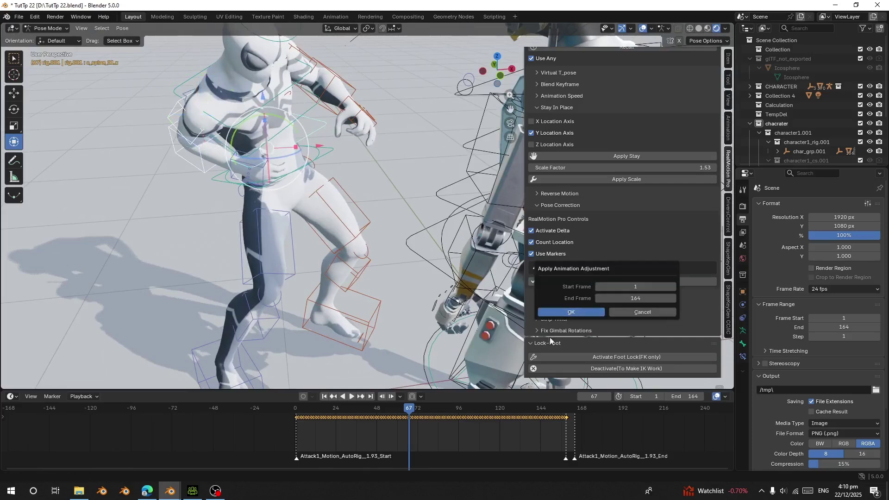
{"action": "left_click", "coordinate": [562, 313]}
{"action": "key", "text": "space"}
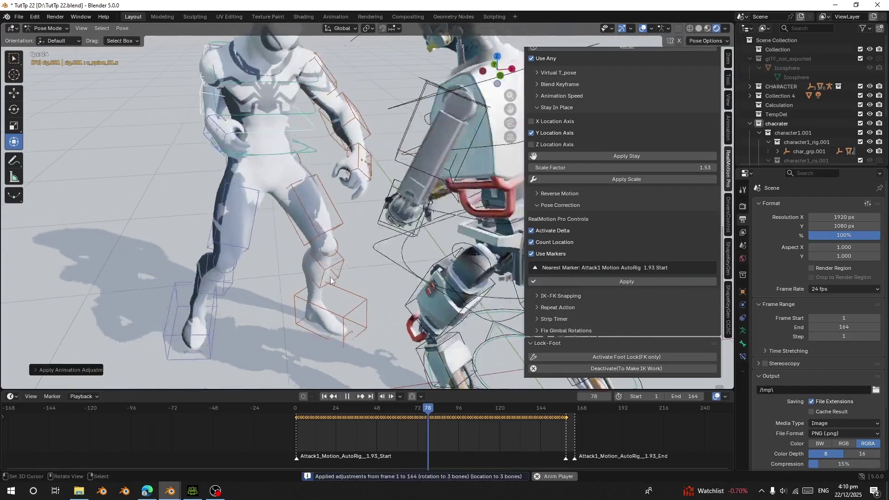
{"action": "left_click", "coordinate": [336, 441]}
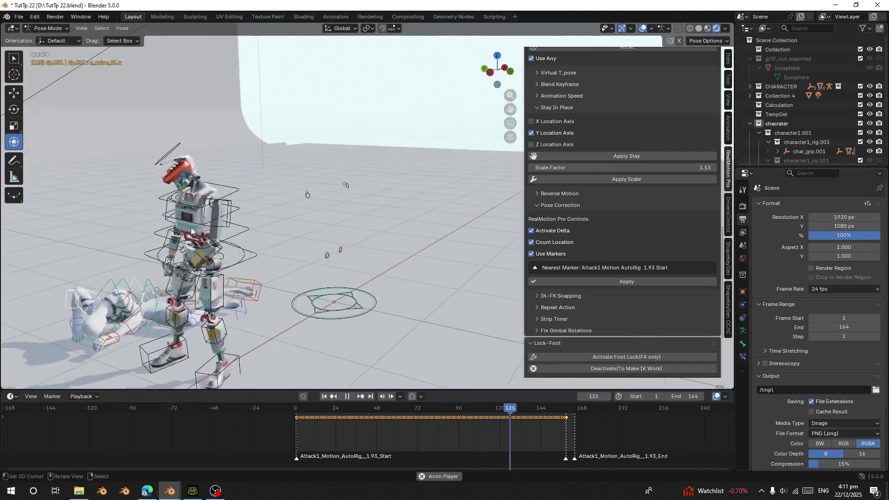
{"action": "scroll", "coordinate": [623, 245], "scroll_direction": "up", "scroll_amount": 3}
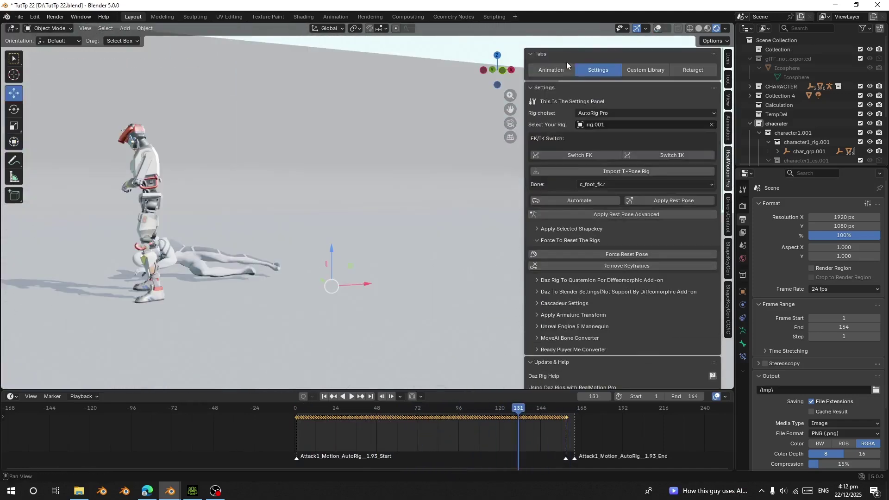